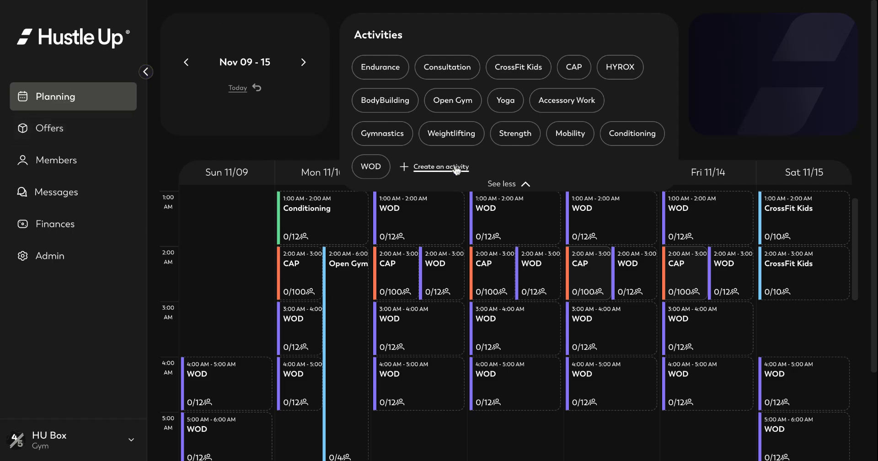
# - Create a new activity and enter 'Endurance Class' as its title
pyautogui.click(501, 184)
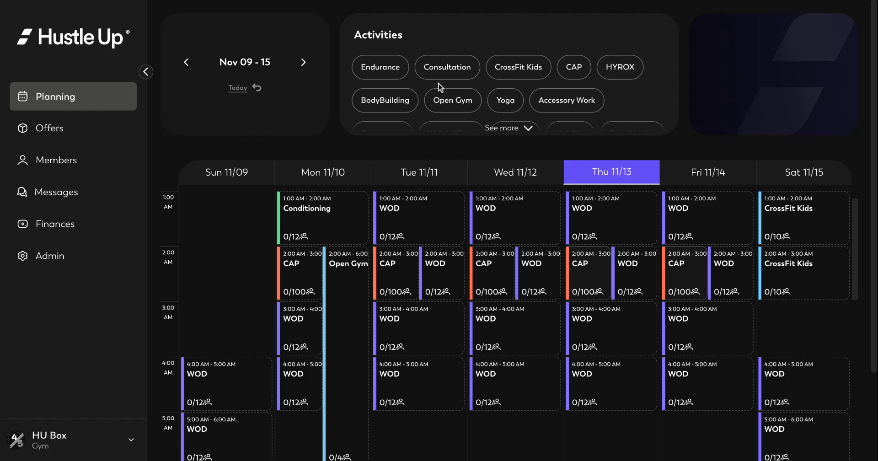
pyautogui.click(512, 132)
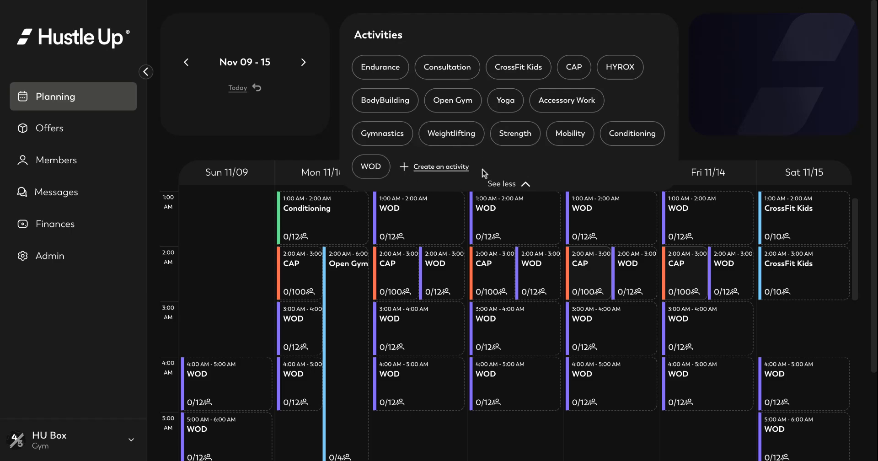
pyautogui.click(434, 171)
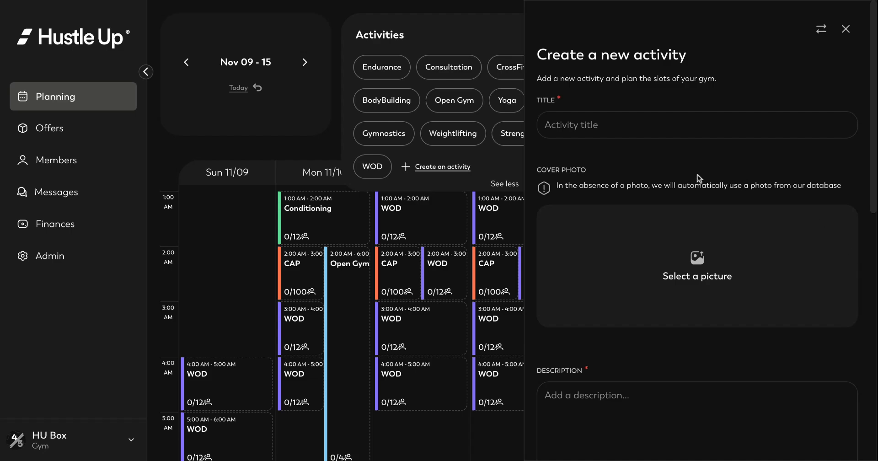
pyautogui.click(821, 29)
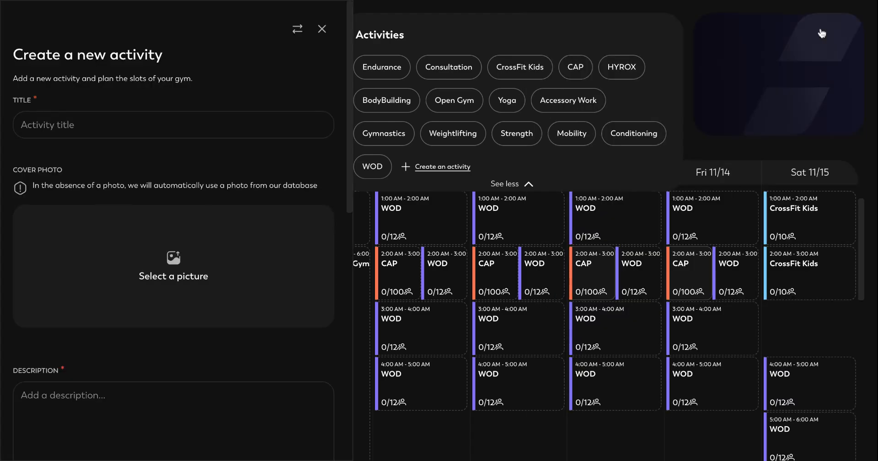
pyautogui.click(297, 36)
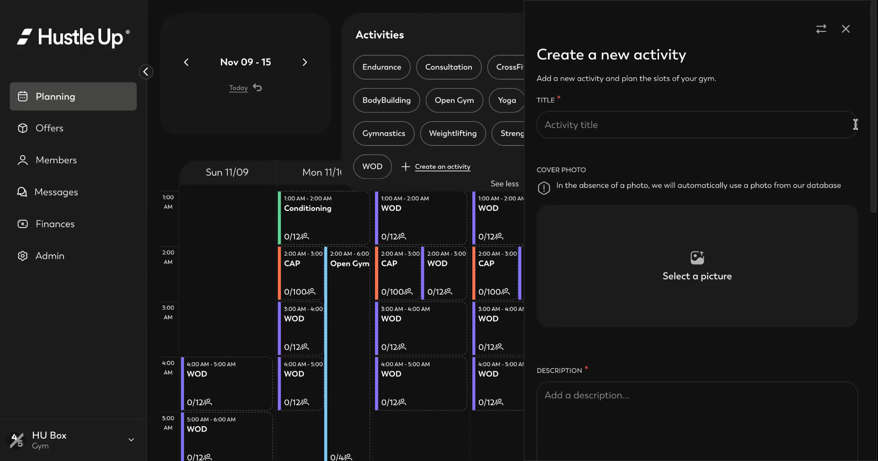
pyautogui.click(663, 119)
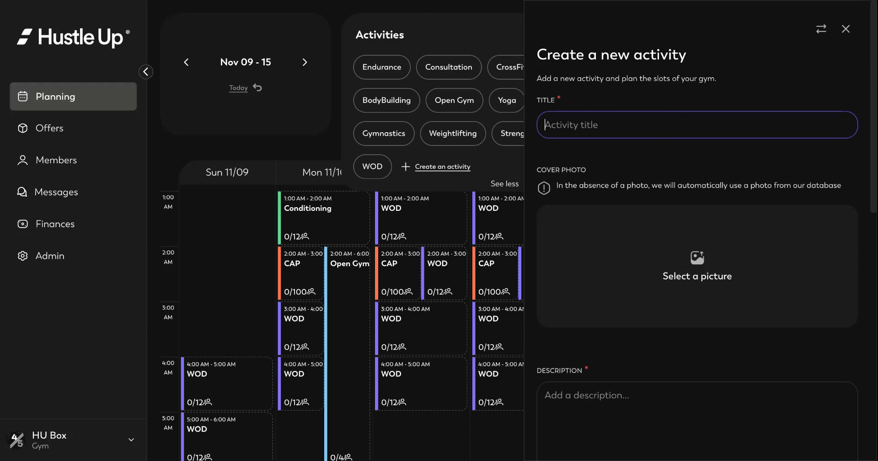
pyautogui.write('Endurance Class')
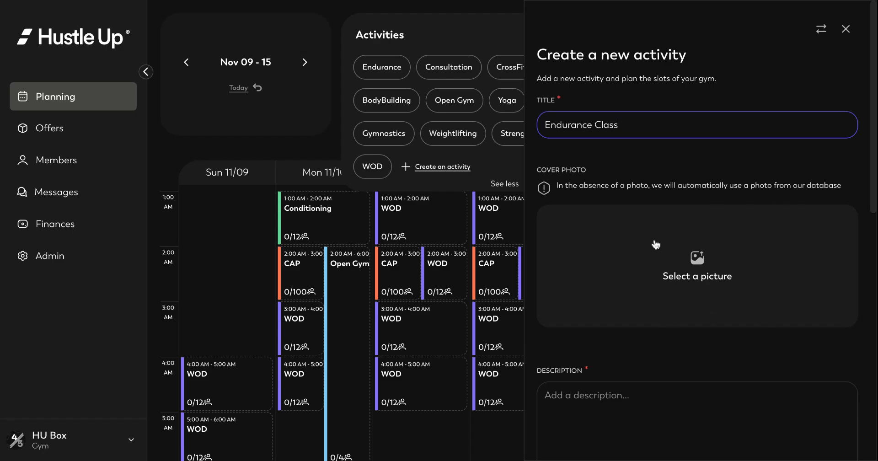
# - Describe the activity as 'This is an endurance class, for every level of fitness' and colour it yellow
pyautogui.press('Tab')
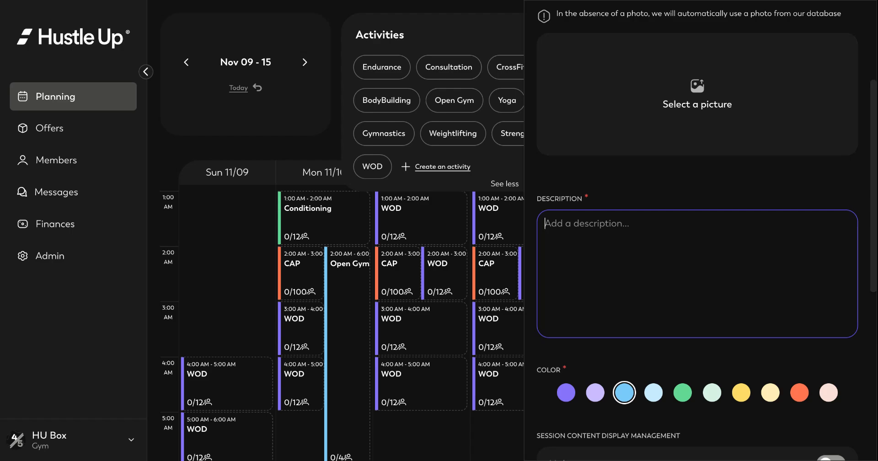
pyautogui.write('This is')
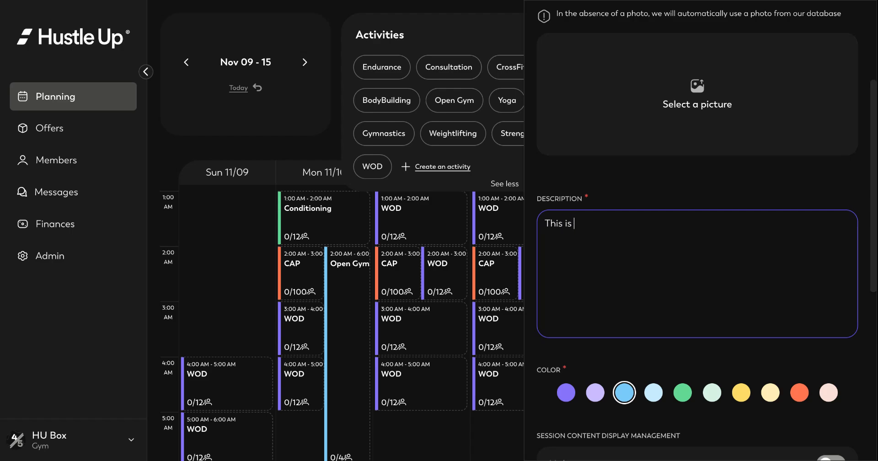
pyautogui.write(' an endurance class')
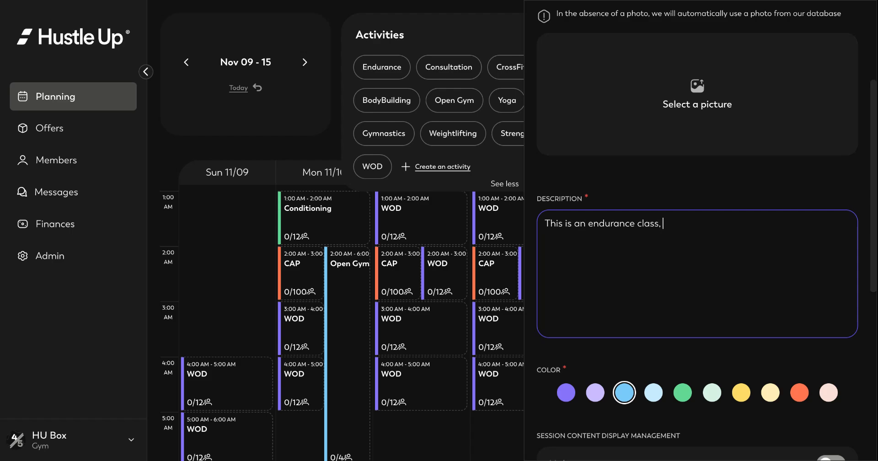
pyautogui.write(', for every level of fitness')
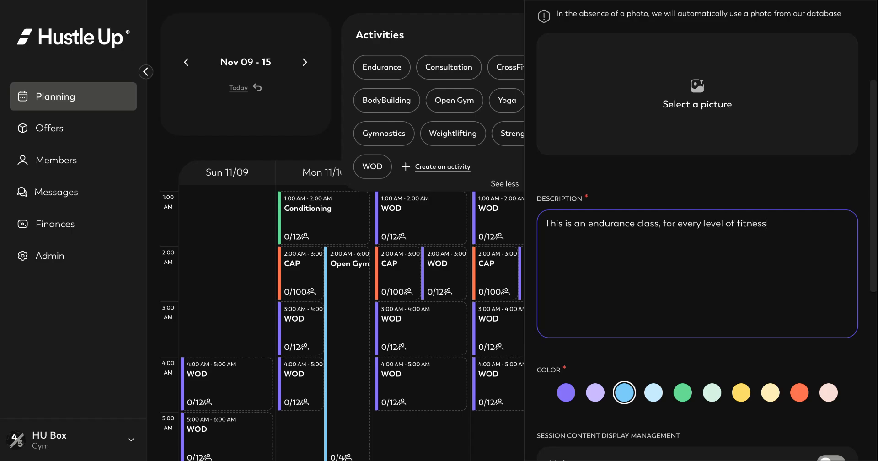
pyautogui.scroll(-1, 660, 346)
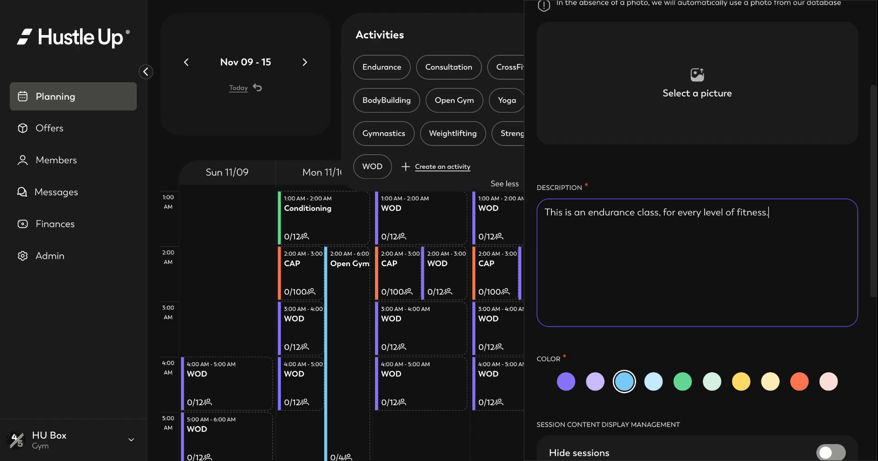
pyautogui.scroll(-2, 713, 355)
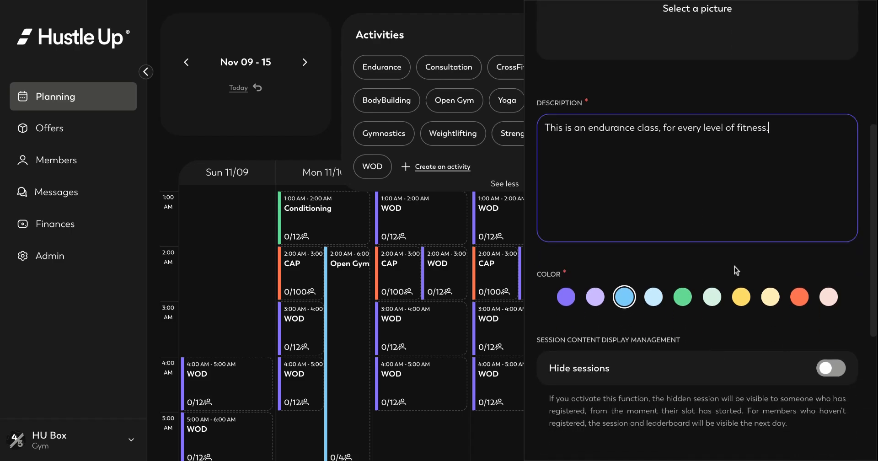
pyautogui.click(742, 298)
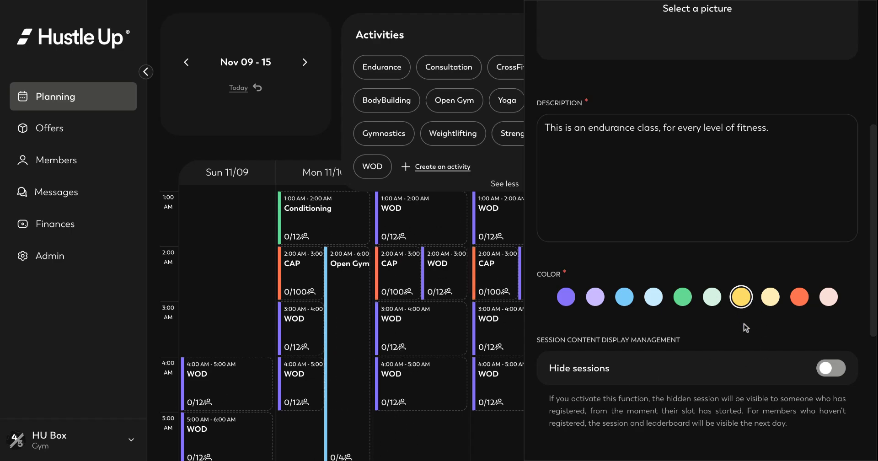
pyautogui.scroll(-3, 743, 326)
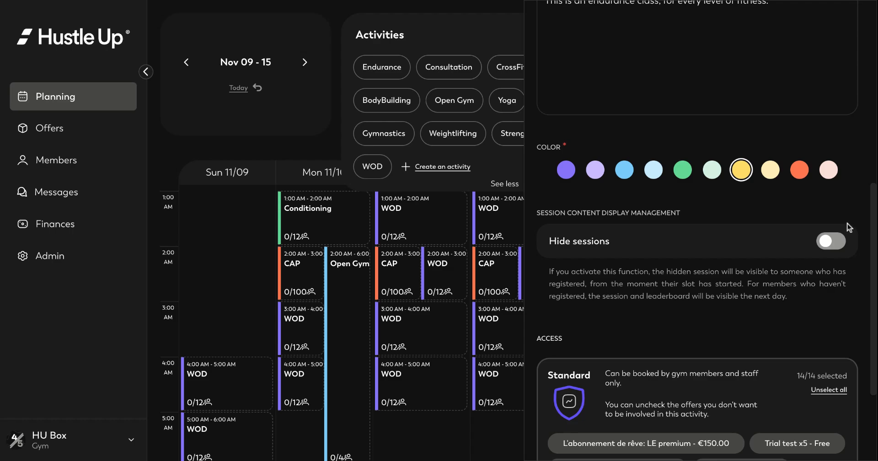
pyautogui.click(839, 241)
pyautogui.click(826, 247)
pyautogui.scroll(-3, 777, 337)
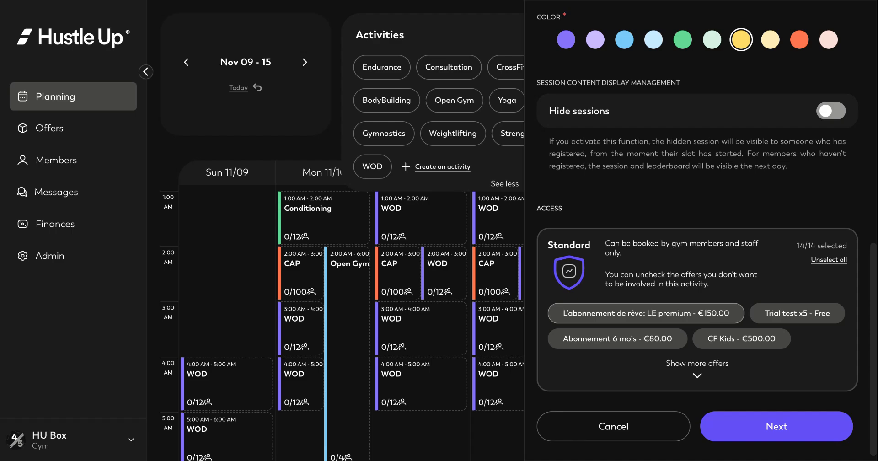
pyautogui.scroll(-1, 707, 233)
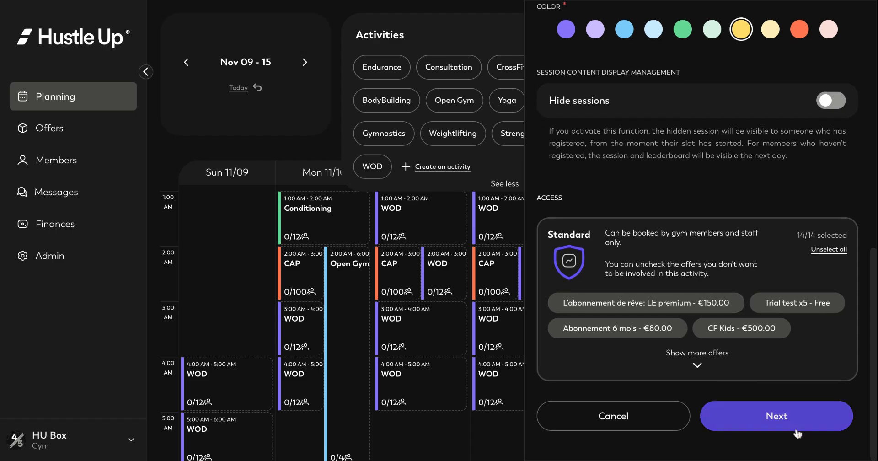
# - Set default 1-hour slots to host 20 attendees, keeping drop-ins and trial sessions accepted
pyautogui.click(777, 417)
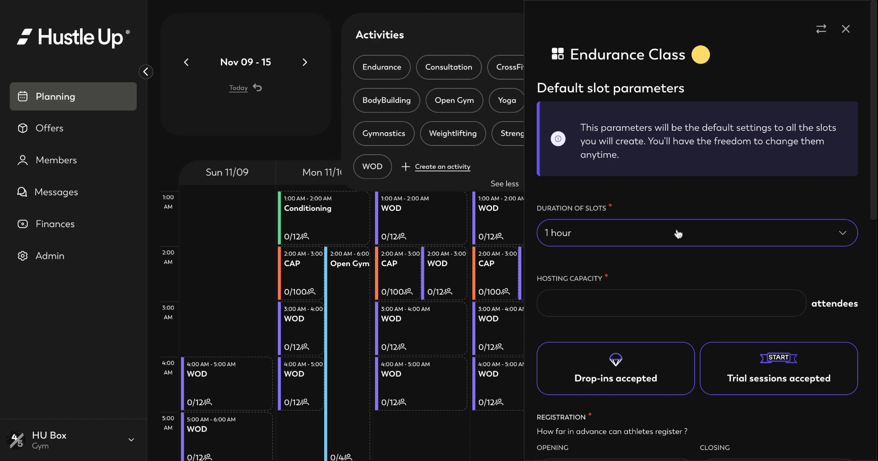
pyautogui.click(578, 305)
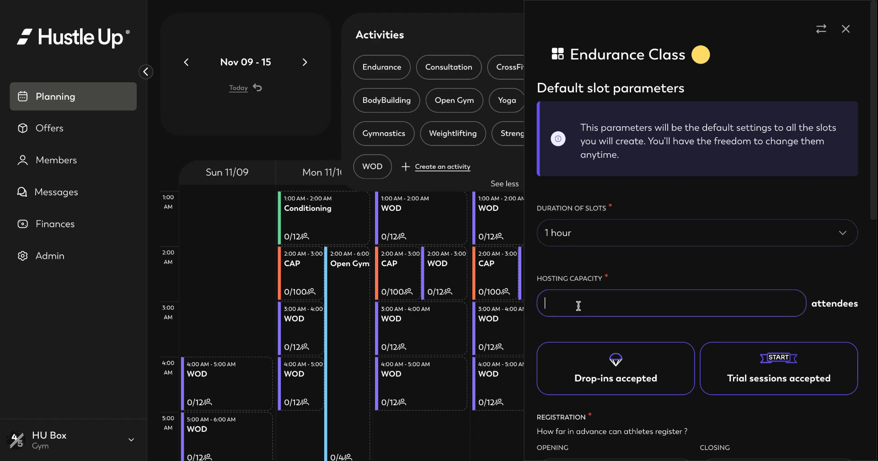
pyautogui.write('20')
pyautogui.click(694, 275)
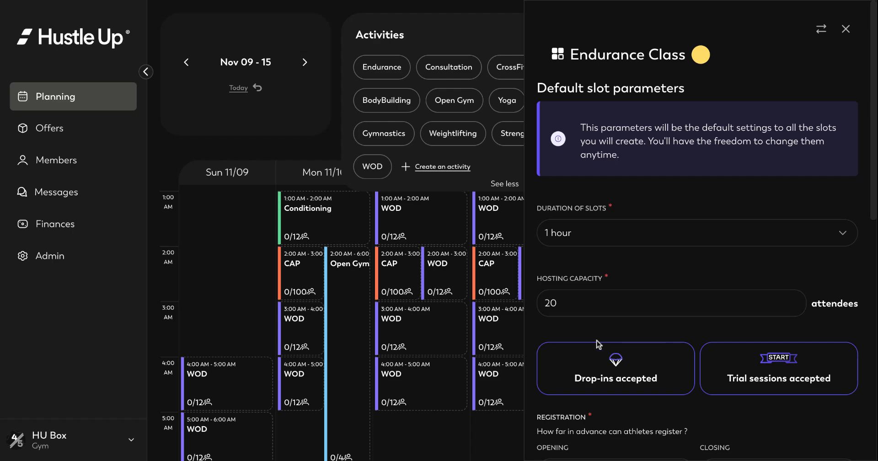
pyautogui.click(629, 370)
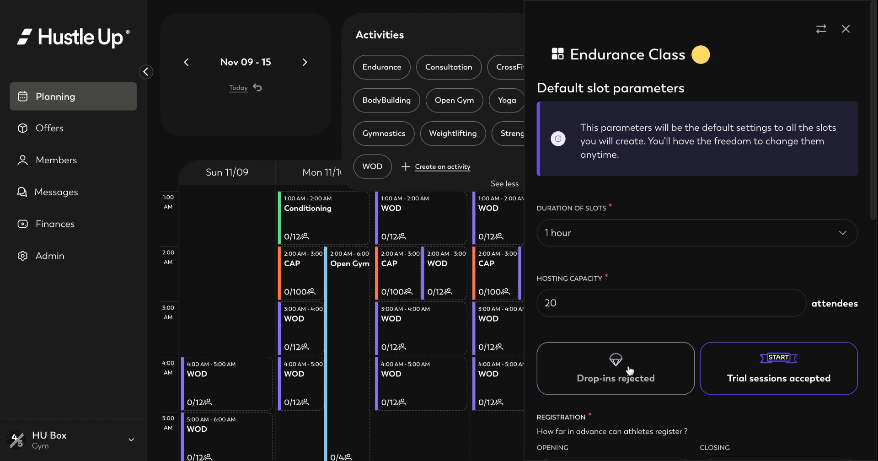
pyautogui.click(629, 369)
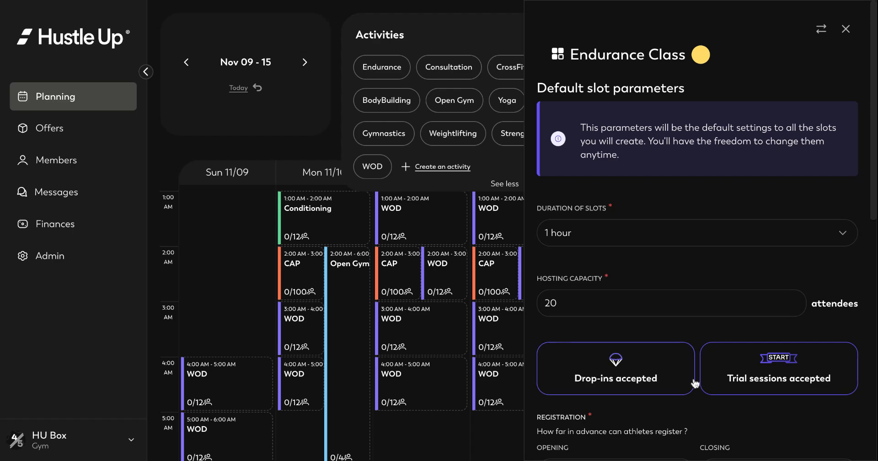
pyautogui.click(768, 384)
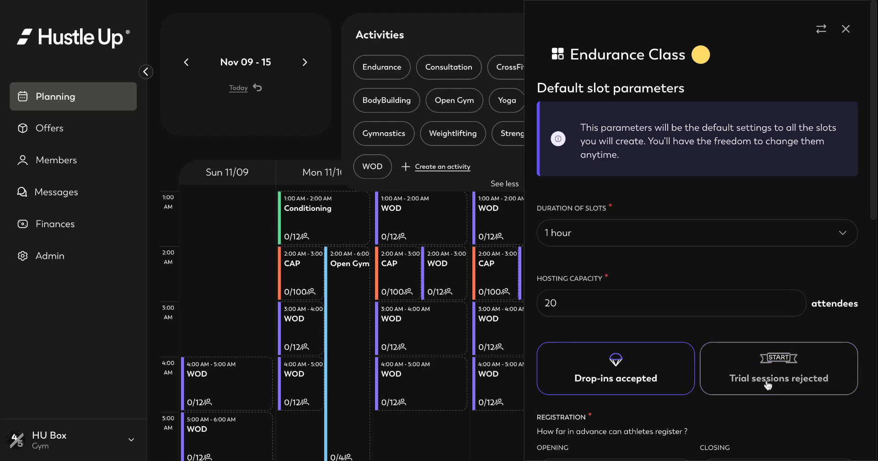
pyautogui.click(768, 384)
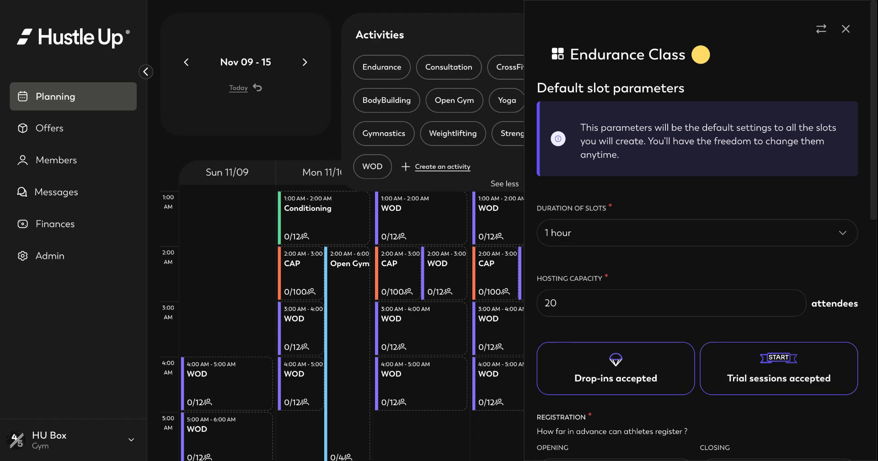
pyautogui.scroll(-2, 706, 231)
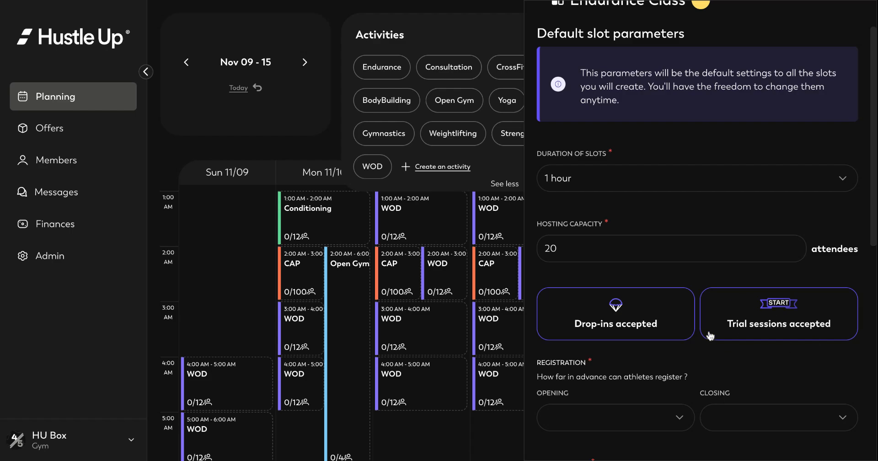
# - Set registration to open 3 days before and close at the last minute
pyautogui.scroll(-1, 747, 344)
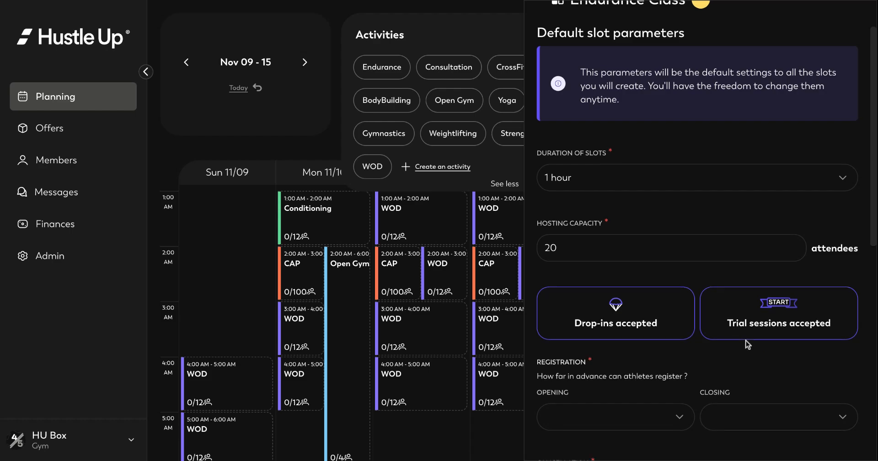
pyautogui.scroll(-3, 748, 345)
pyautogui.click(598, 281)
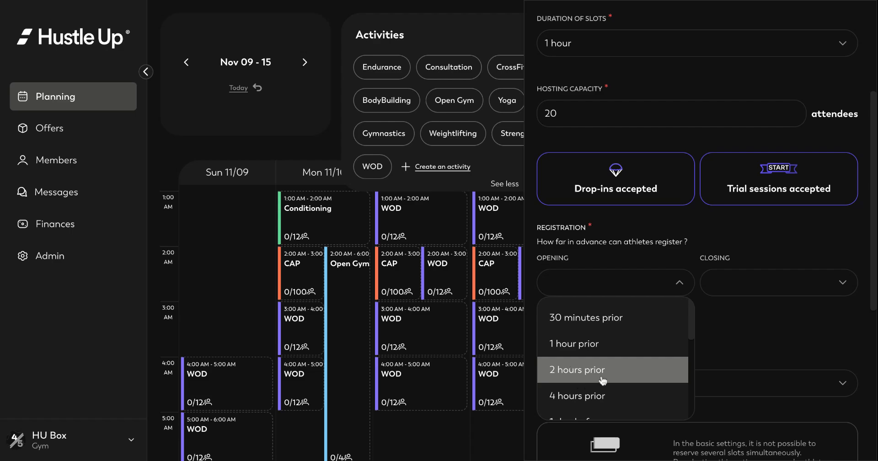
pyautogui.scroll(-5, 603, 378)
pyautogui.scroll(2, 604, 380)
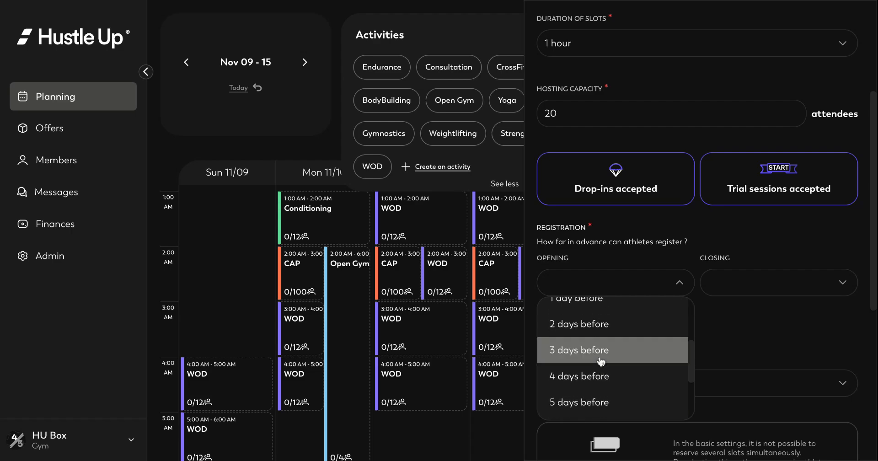
pyautogui.click(606, 350)
pyautogui.click(736, 289)
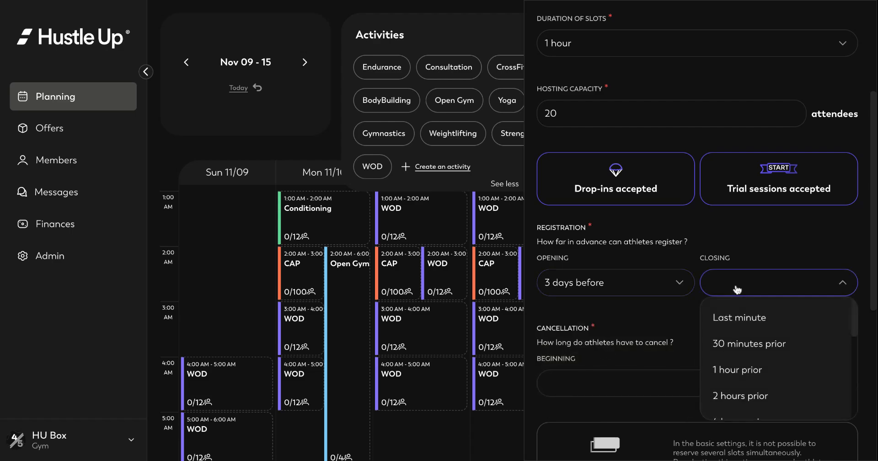
pyautogui.click(759, 350)
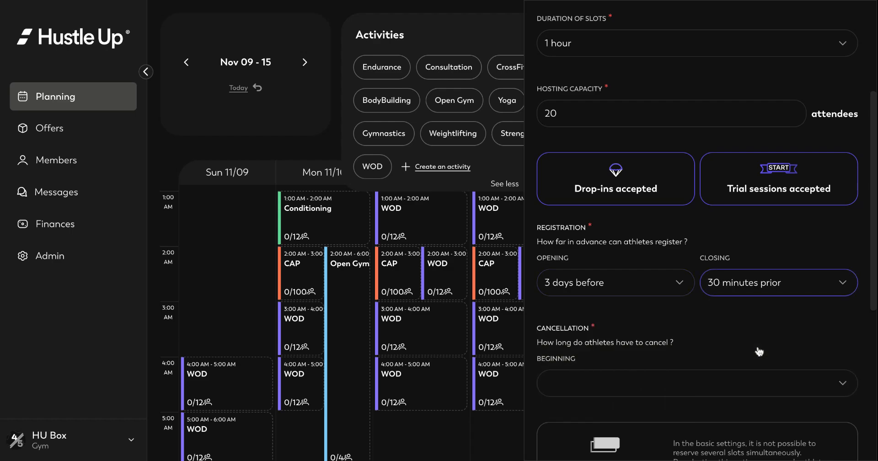
pyautogui.click(813, 295)
pyautogui.click(764, 319)
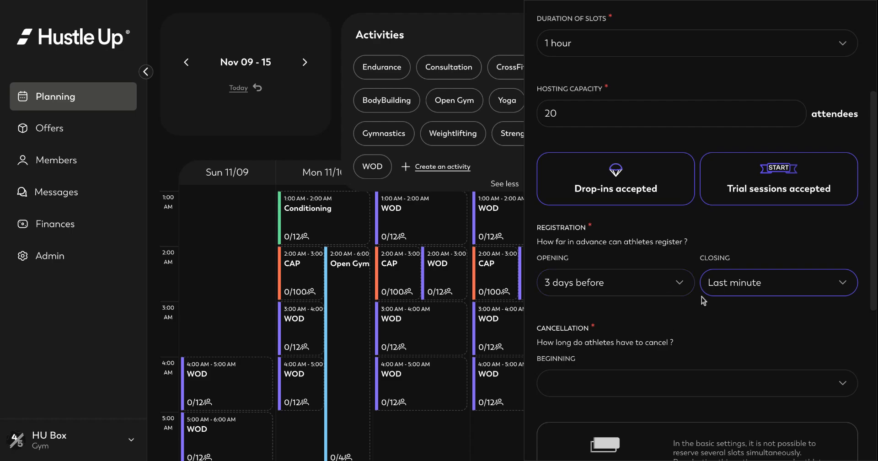
pyautogui.scroll(-2, 703, 300)
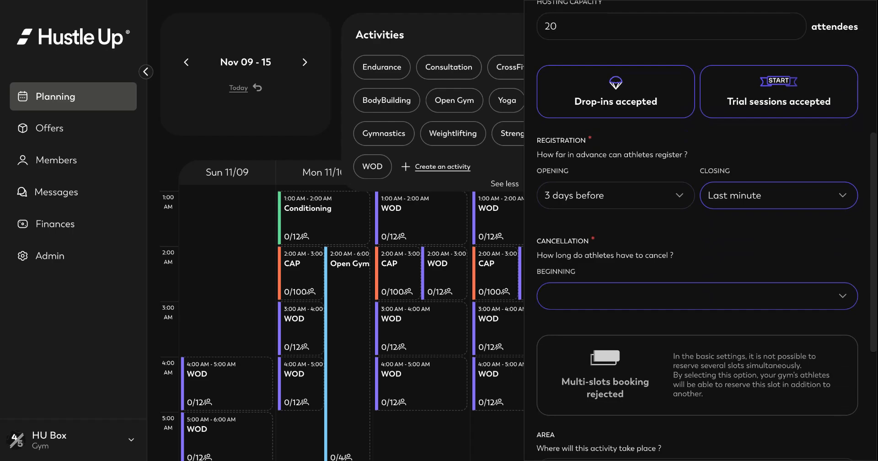
# - Allow cancellation until 30 minutes before the session
pyautogui.click(703, 295)
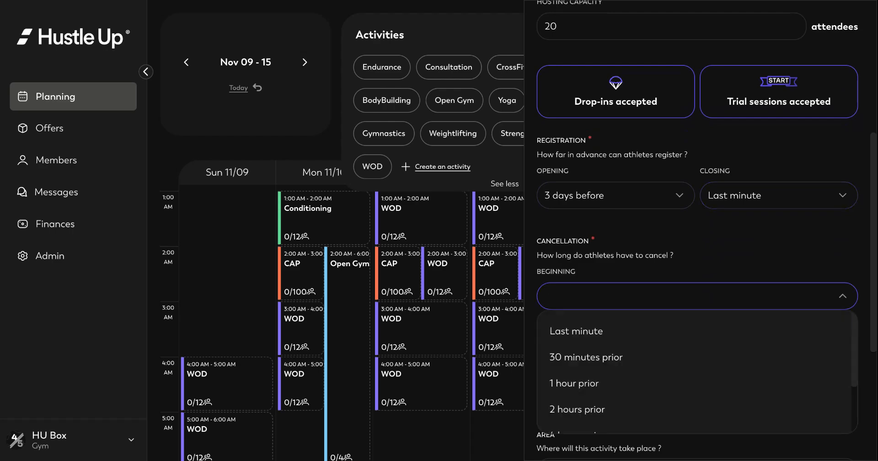
pyautogui.click(584, 358)
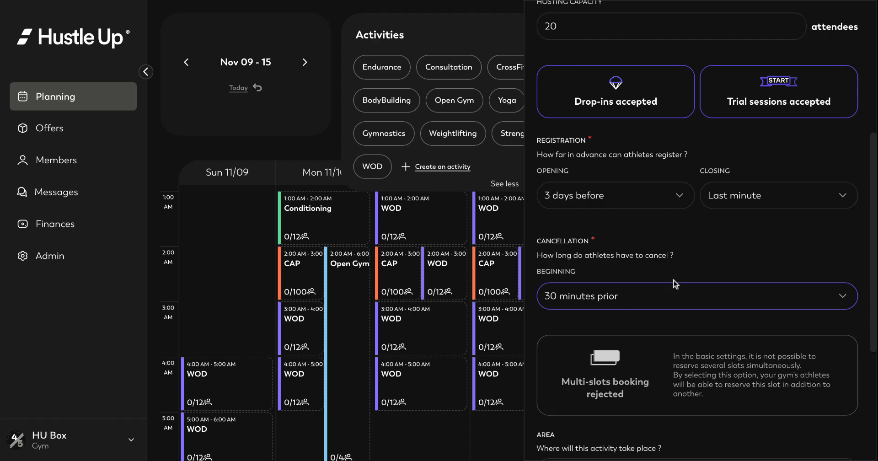
pyautogui.click(644, 302)
pyautogui.click(583, 331)
pyautogui.click(625, 305)
pyautogui.scroll(-3, 650, 397)
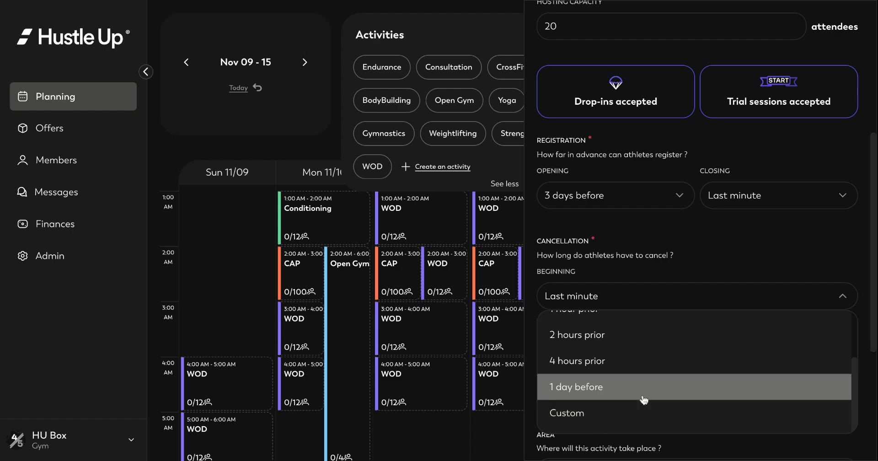
pyautogui.scroll(3, 627, 355)
pyautogui.click(601, 359)
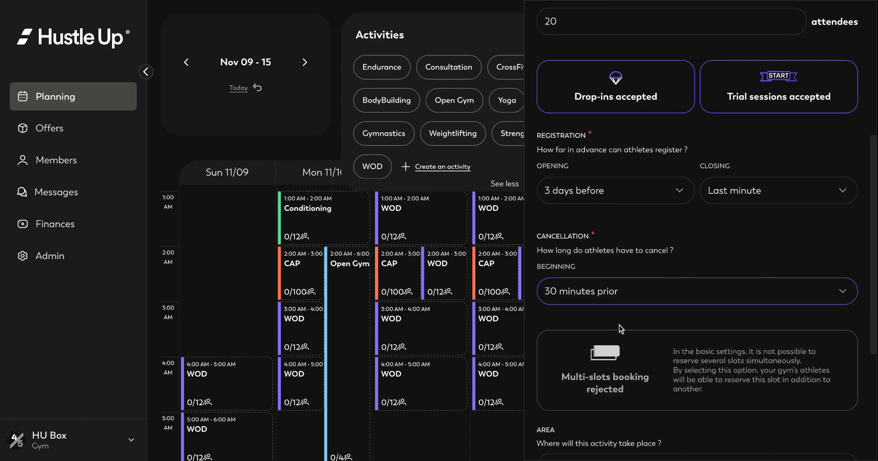
# - Add a coach from the coaching list to the Endurance Class default slot
pyautogui.scroll(-3, 619, 325)
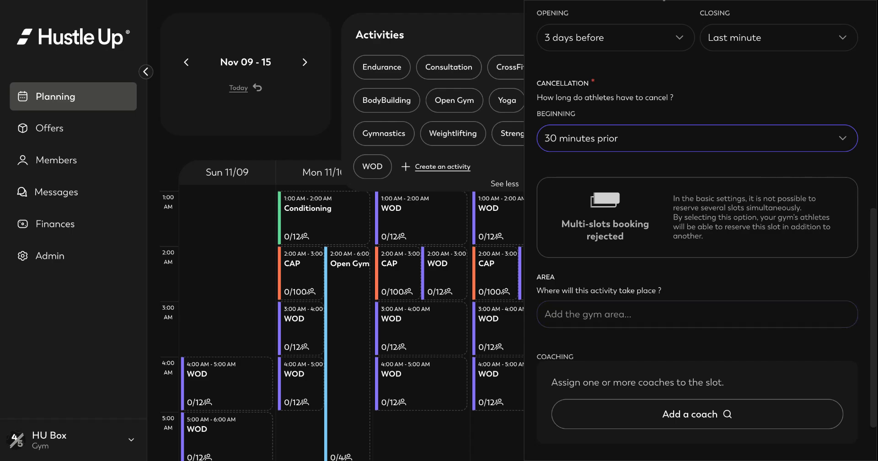
pyautogui.scroll(-2, 697, 231)
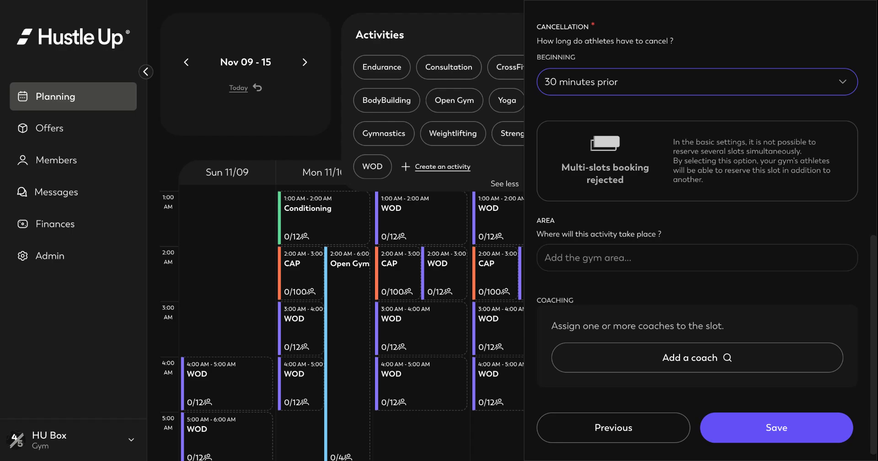
pyautogui.click(696, 357)
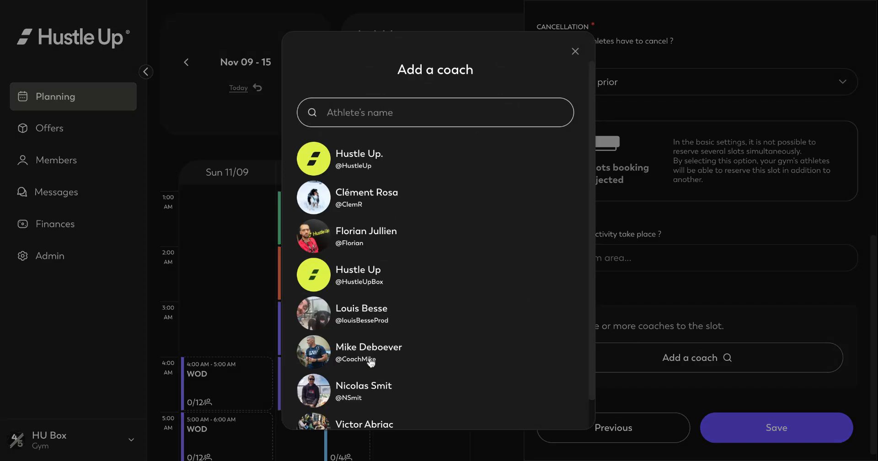
pyautogui.click(370, 361)
pyautogui.scroll(-1, 599, 292)
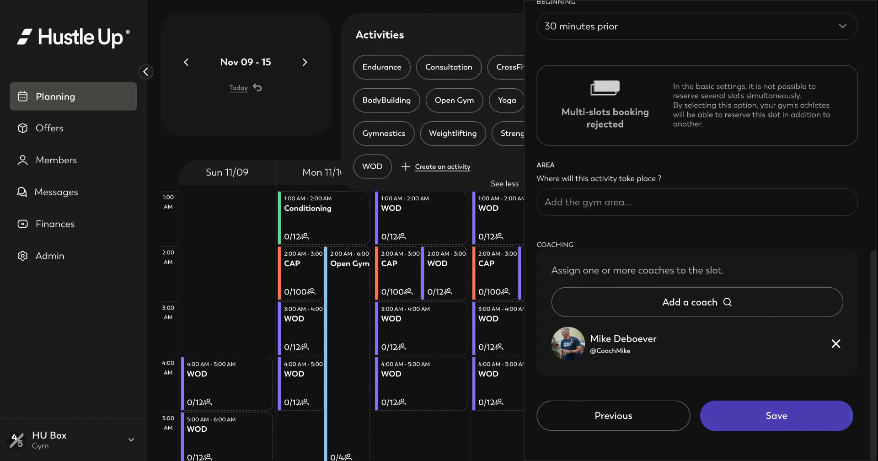
# - Save the activity and start a new slot dated Friday 11/14/2025
pyautogui.click(775, 415)
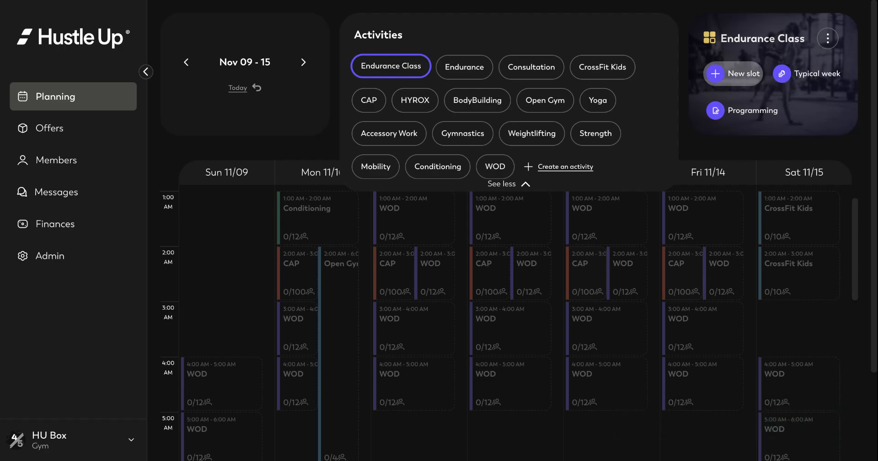
pyautogui.click(733, 73)
pyautogui.click(591, 137)
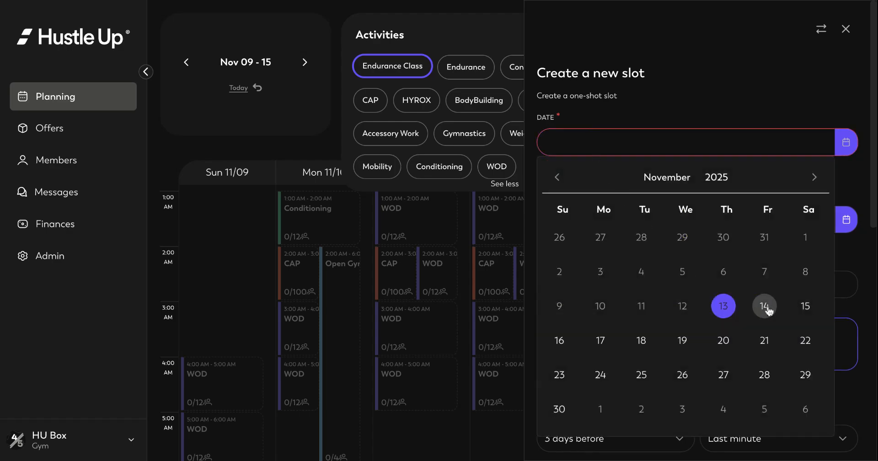
pyautogui.click(765, 307)
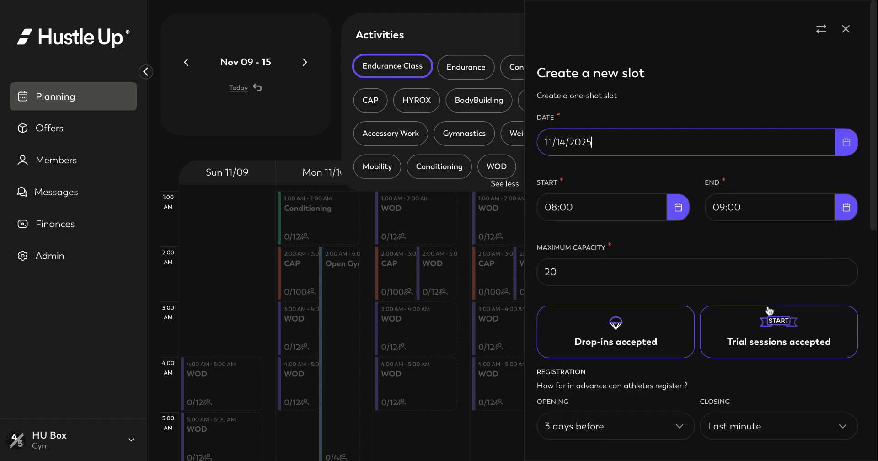
# - Set the slot to run 12:00 to 13:00 and review its settings
pyautogui.click(626, 201)
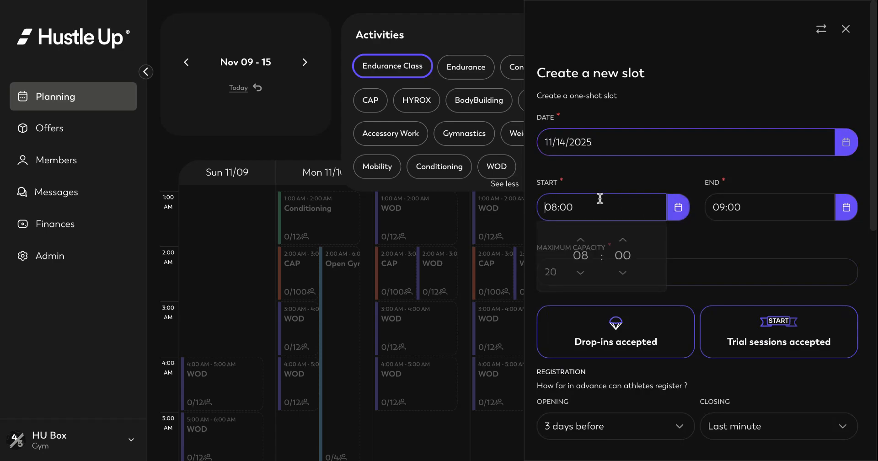
pyautogui.click(582, 246)
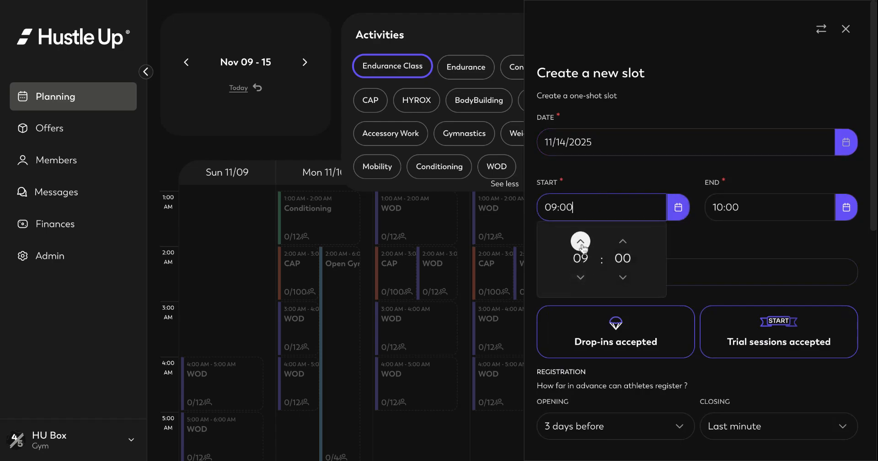
pyautogui.click(581, 246)
pyautogui.click(581, 246)
pyautogui.click(580, 241)
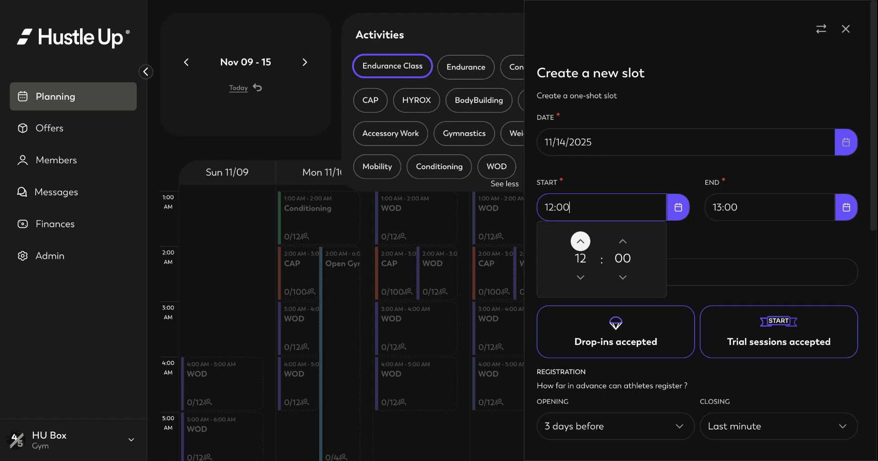
pyautogui.click(704, 238)
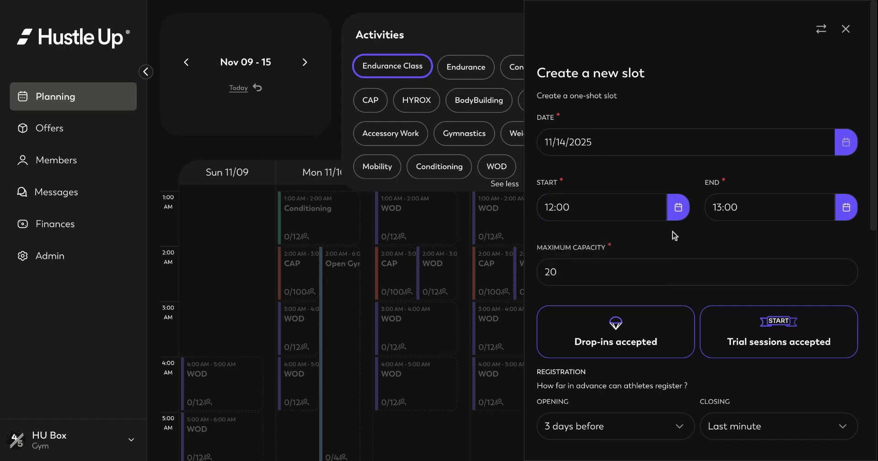
pyautogui.click(736, 214)
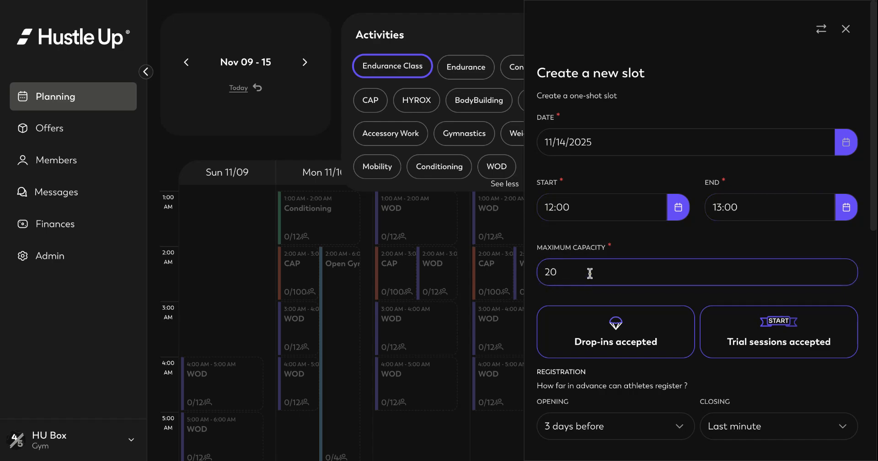
pyautogui.scroll(-2, 671, 263)
pyautogui.scroll(-2, 672, 263)
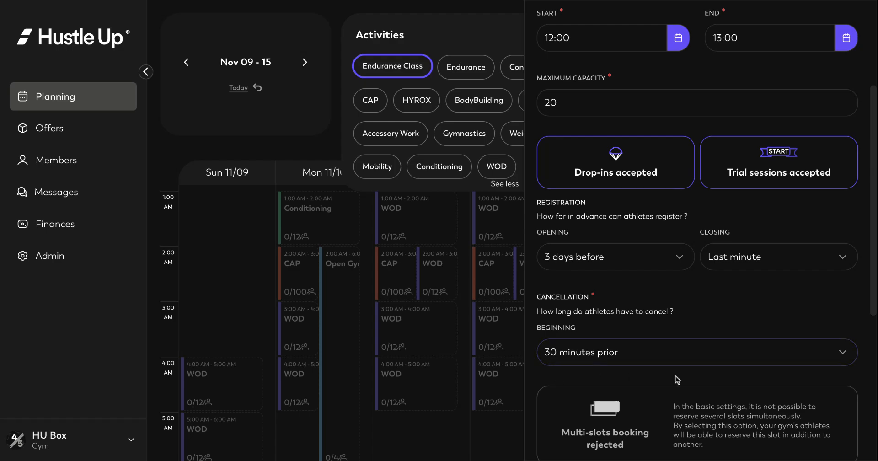
pyautogui.scroll(-6, 676, 378)
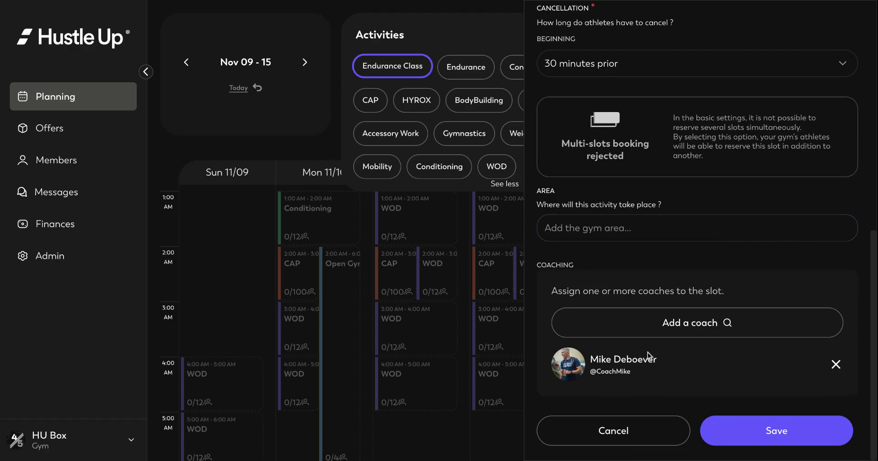
# - Save the slot and bring the Friday 12:00 PM Endurance Class slot into view
pyautogui.click(772, 434)
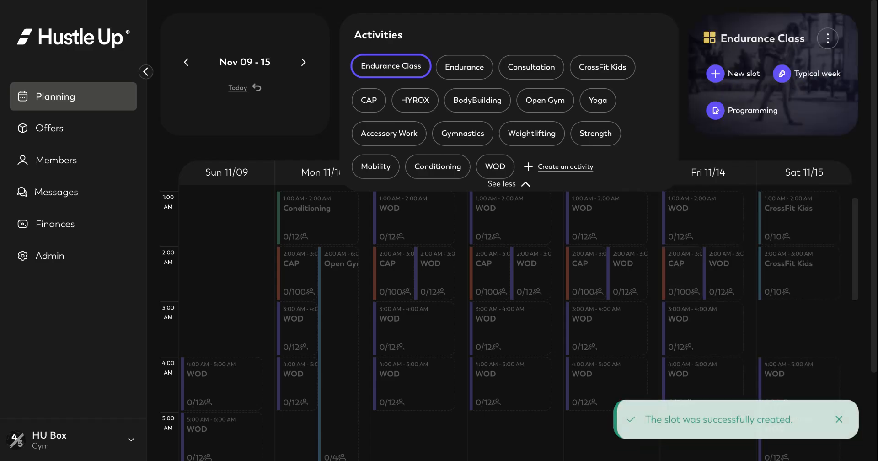
pyautogui.scroll(-5, 736, 277)
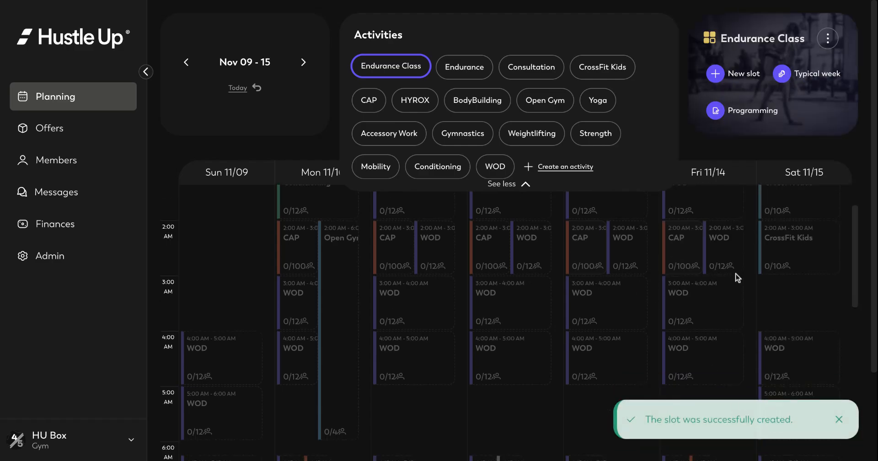
pyautogui.scroll(-5, 736, 277)
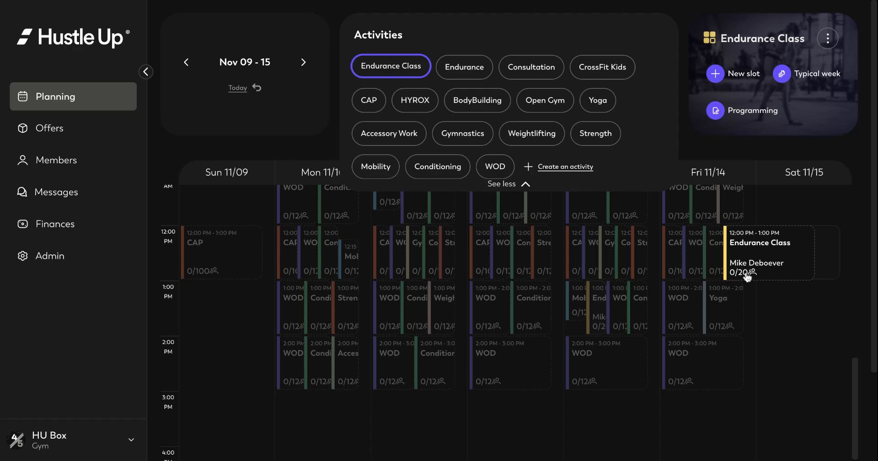
# - Open the Endurance Class programming for the Nov 09–15 week
pyautogui.click(748, 115)
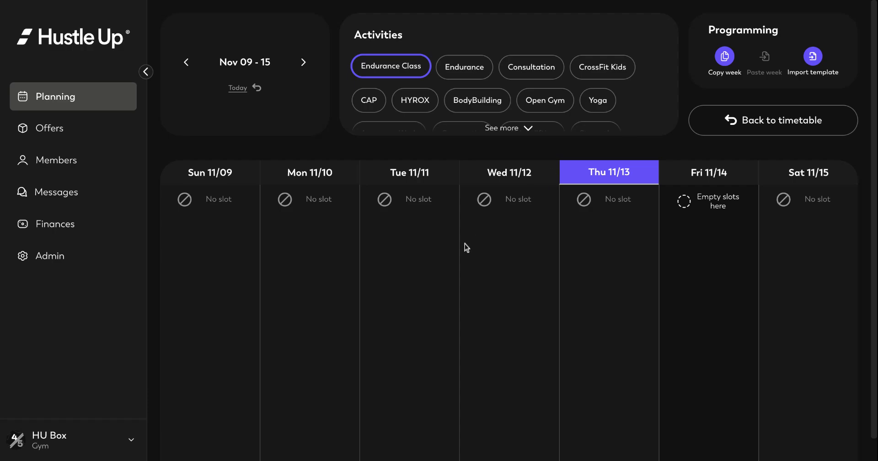
pyautogui.moveTo(735, 280)
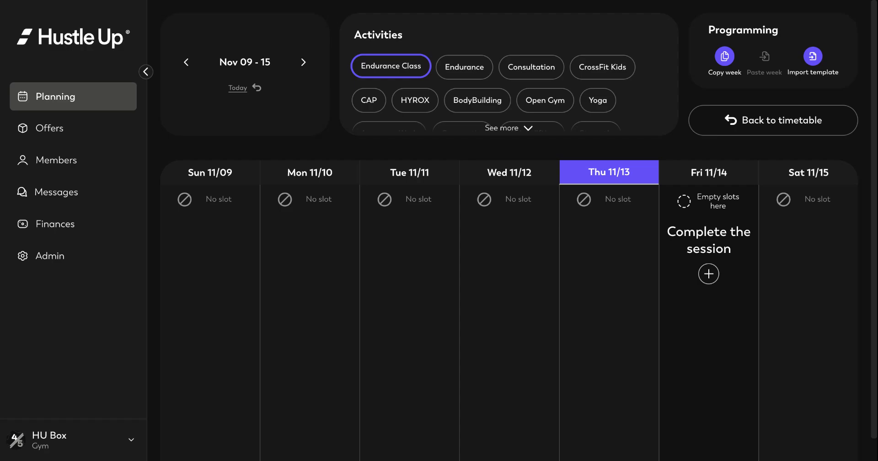
# - Create the Friday session and rename its title from WOD to 'Endurance Session'
pyautogui.click(709, 274)
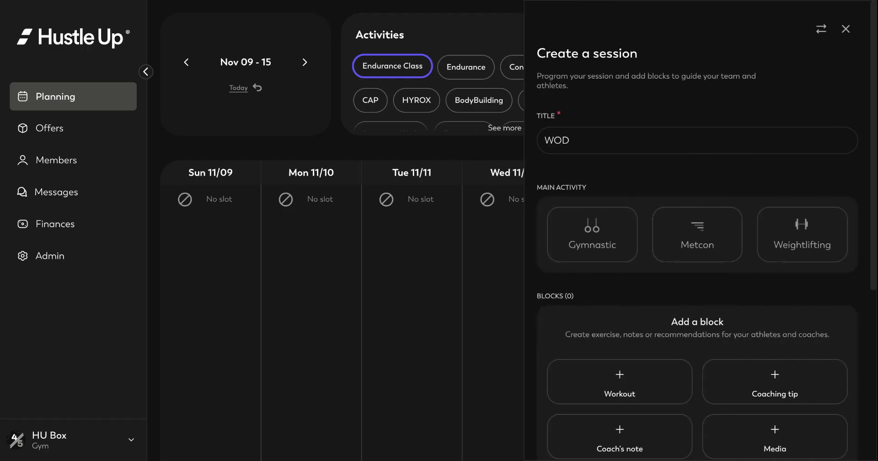
pyautogui.click(845, 29)
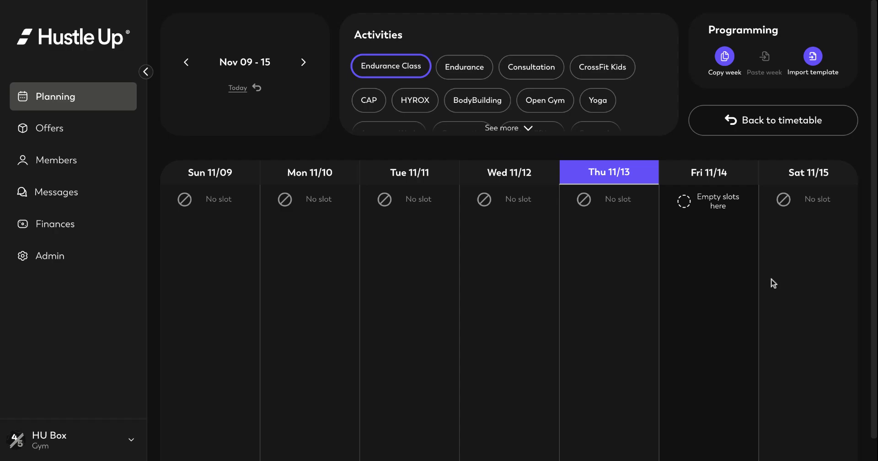
pyautogui.click(710, 276)
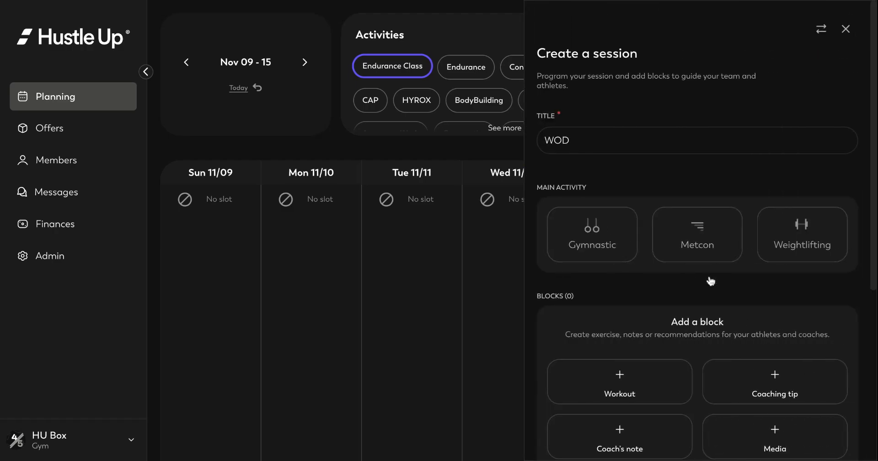
pyautogui.click(586, 138)
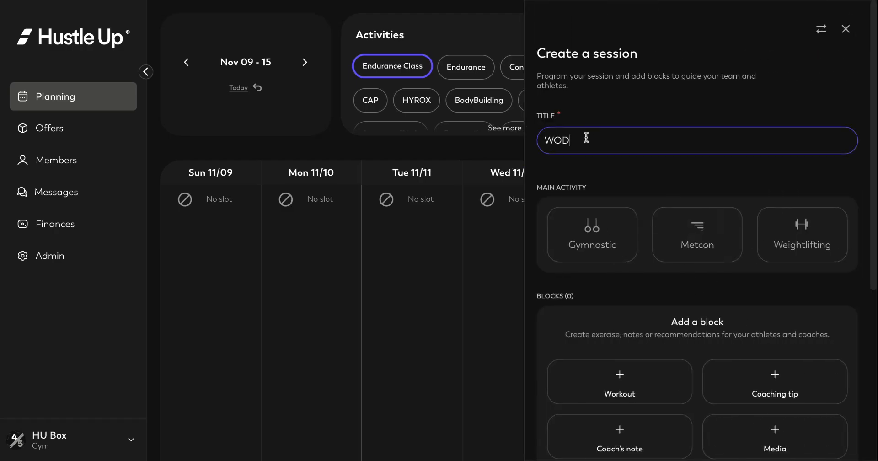
pyautogui.press('BackSpace')
pyautogui.press('BackSpace')
pyautogui.press('BackSpace')
pyautogui.write('Endurance')
pyautogui.write(' Cl')
pyautogui.press('BackSpace')
pyautogui.press('BackSpace')
pyautogui.write('Session')
pyautogui.scroll(-2, 722, 300)
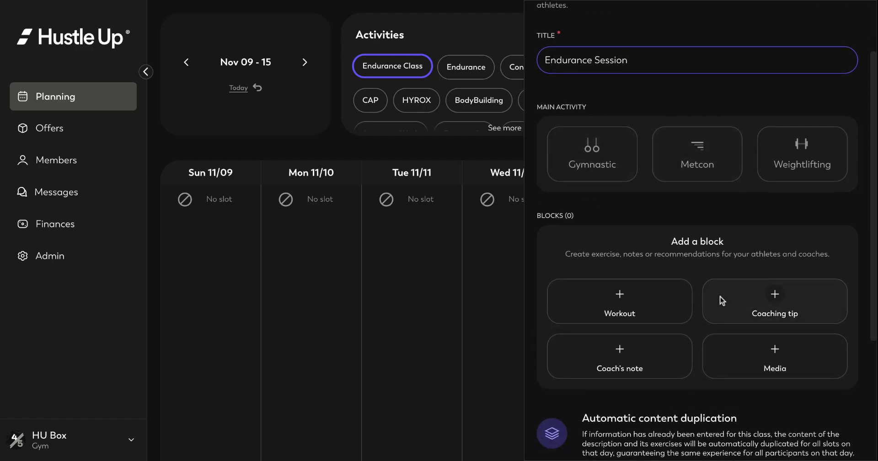
# - Add a workout block of type Other named 'Activation - Warmup' lasting 15 minutes
pyautogui.click(642, 299)
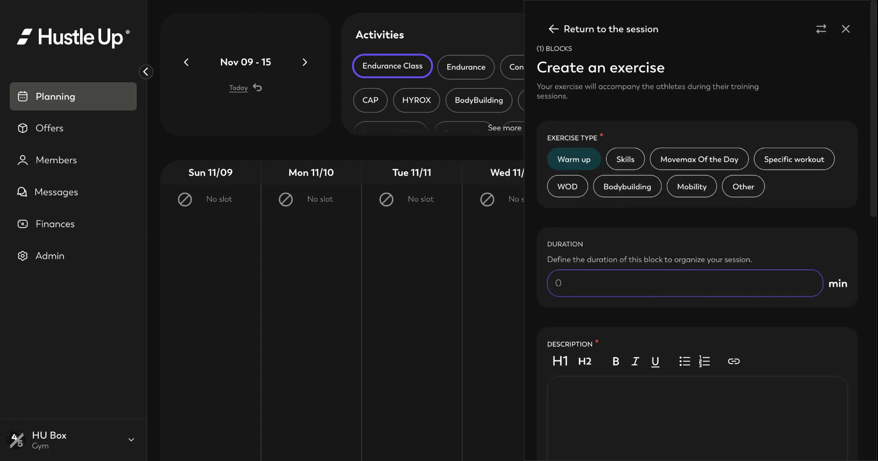
pyautogui.click(741, 188)
pyautogui.write('A')
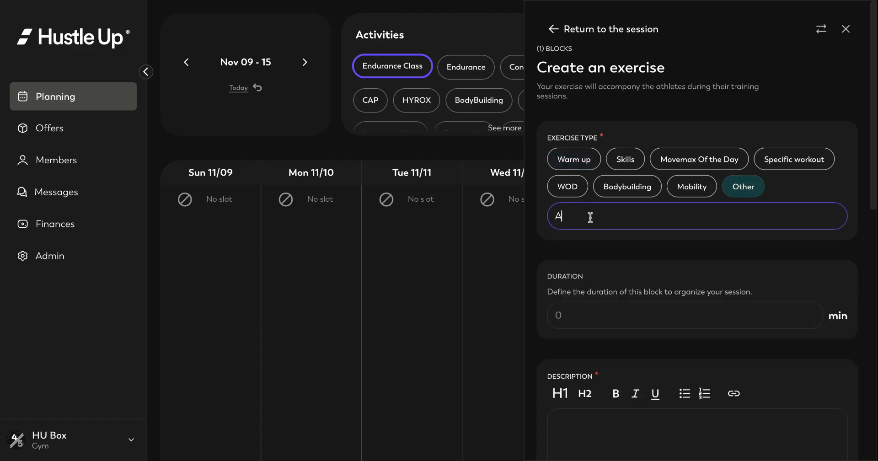
pyautogui.write('ctivation - Warmup')
pyautogui.click(659, 315)
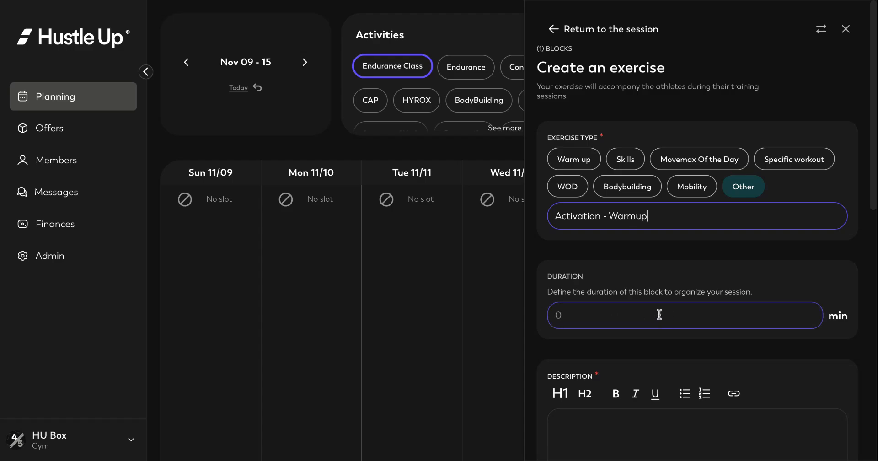
pyautogui.write('15')
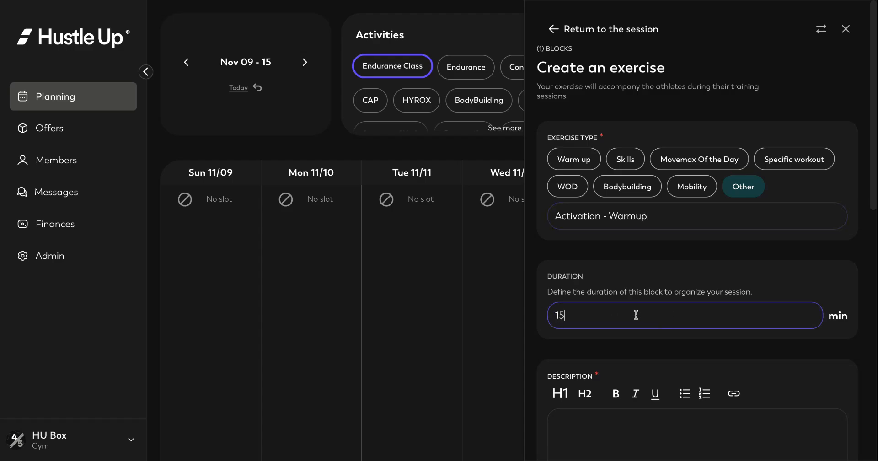
# - Write the block description as EMOM 15' with 1' A, B and C lines
pyautogui.click(742, 354)
pyautogui.scroll(-3, 741, 355)
pyautogui.click(709, 331)
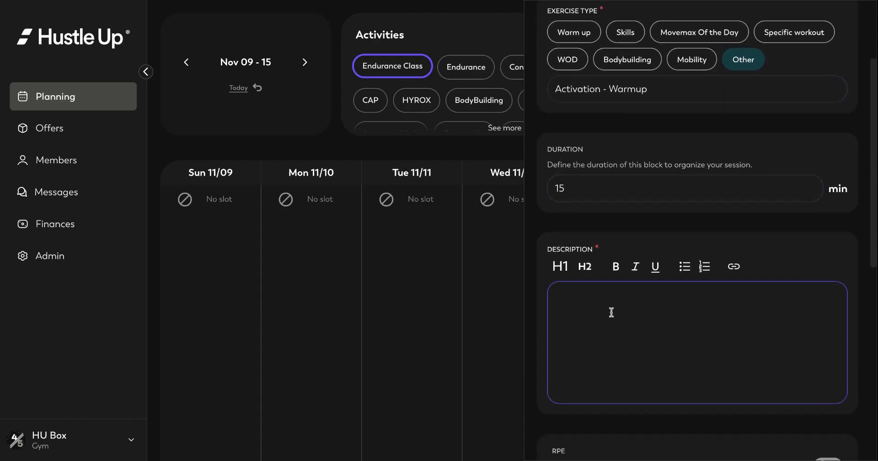
pyautogui.write('EMOM 15')
pyautogui.write('A')
pyautogui.click(581, 331)
pyautogui.write('B')
pyautogui.click(580, 347)
pyautogui.write('C')
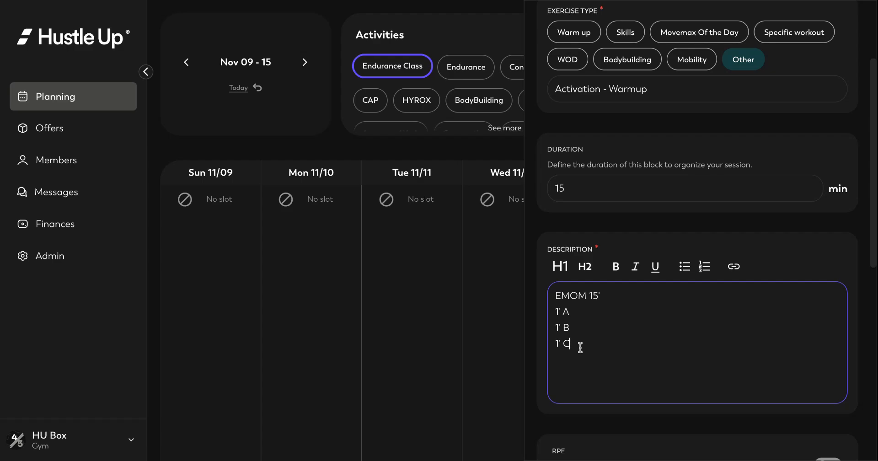
# - Enable an RPE rating of 5 for the warmup block
pyautogui.scroll(-2, 580, 348)
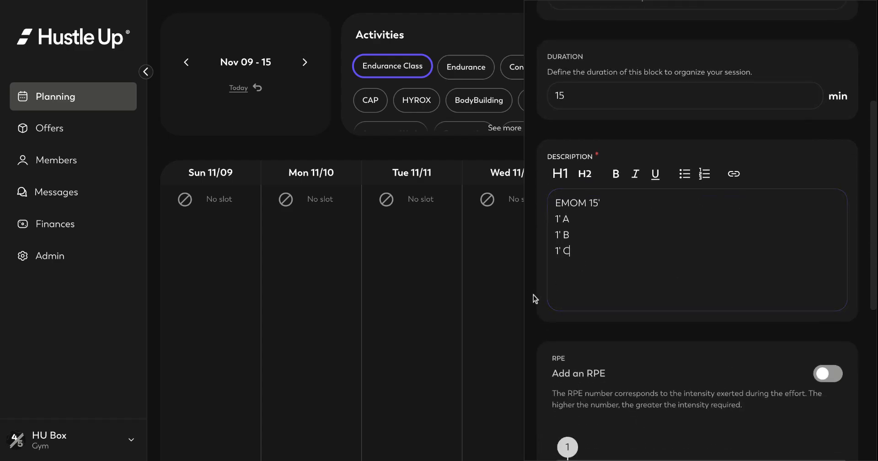
pyautogui.scroll(-2, 699, 274)
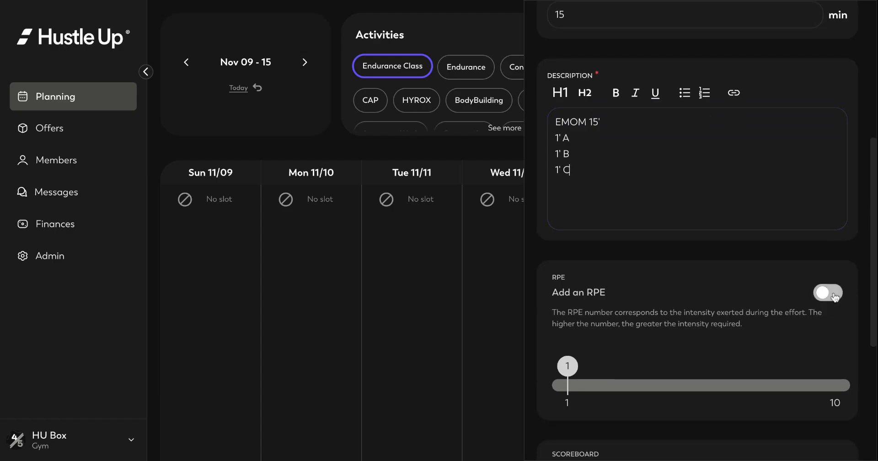
pyautogui.click(833, 296)
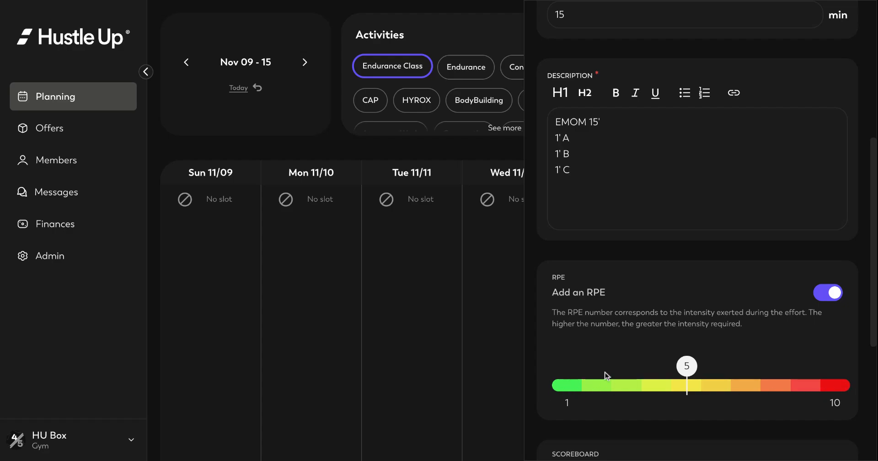
pyautogui.scroll(-1, 632, 357)
pyautogui.scroll(-3, 633, 357)
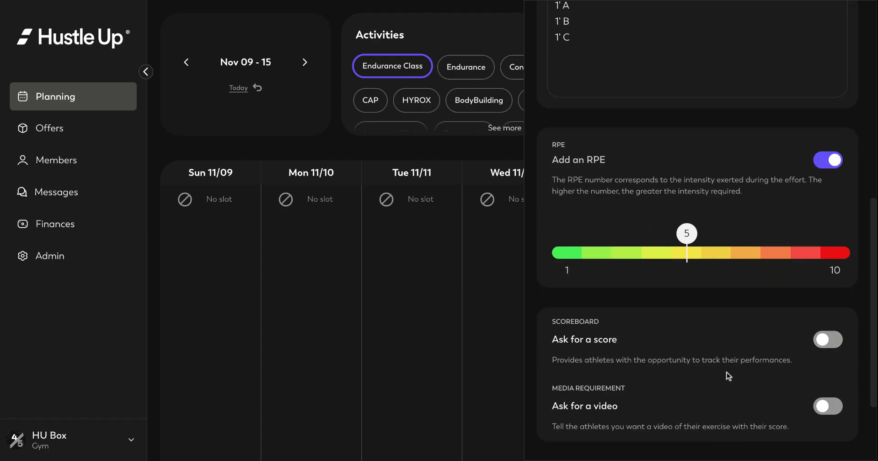
pyautogui.scroll(-3, 735, 368)
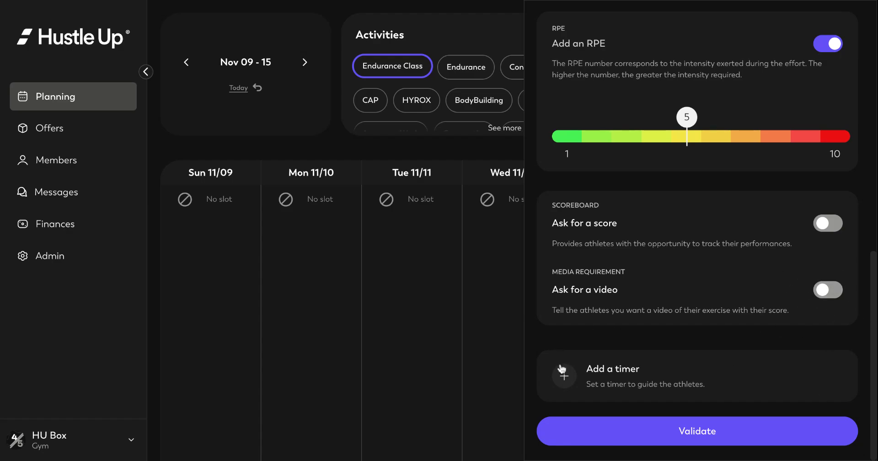
# - Give the Activation - Warmup block a 15-round, one-minute EMOM timer (15min00) and validate it
pyautogui.click(565, 378)
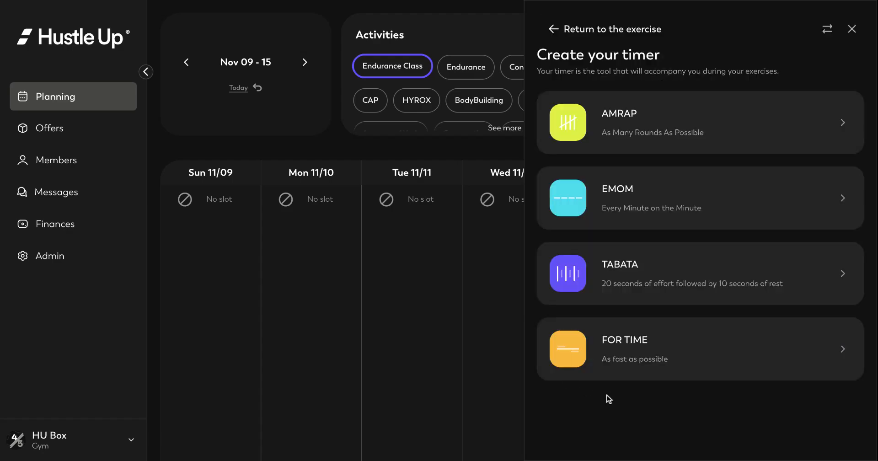
pyautogui.click(638, 209)
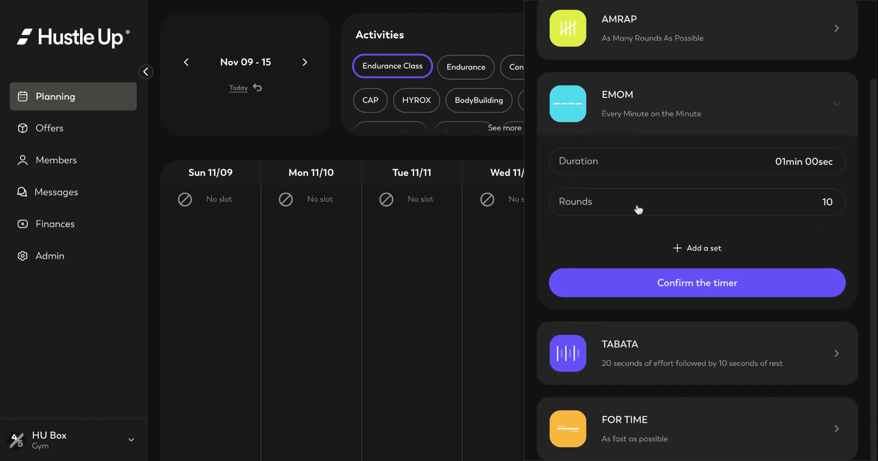
pyautogui.click(830, 201)
pyautogui.press('BackSpace')
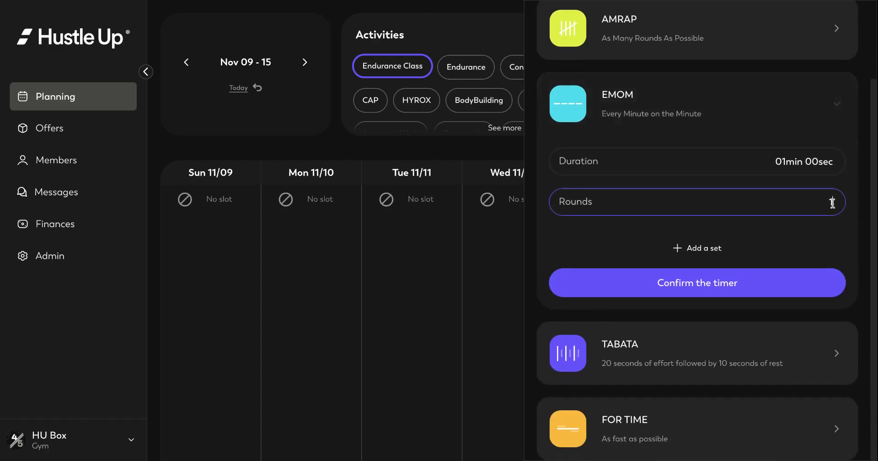
pyautogui.write('5')
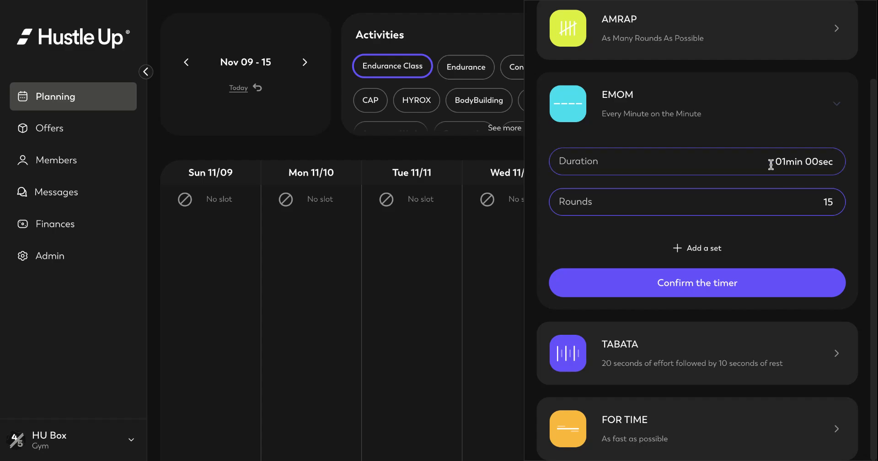
pyautogui.click(699, 283)
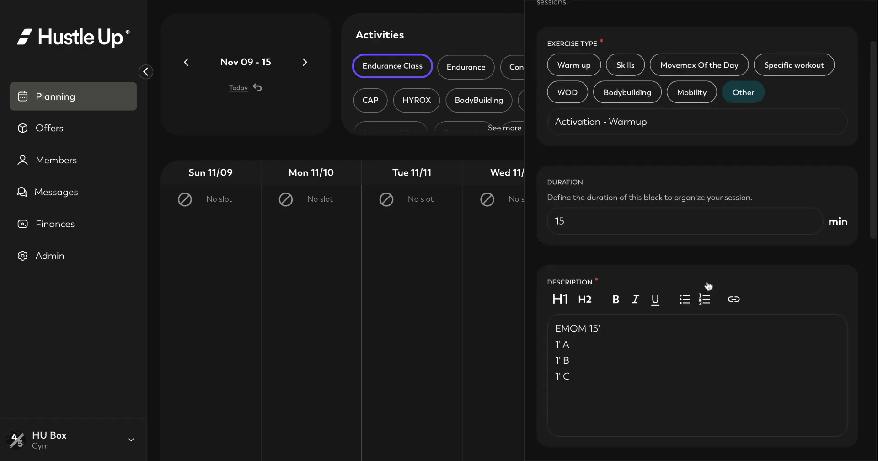
pyautogui.scroll(-10, 707, 286)
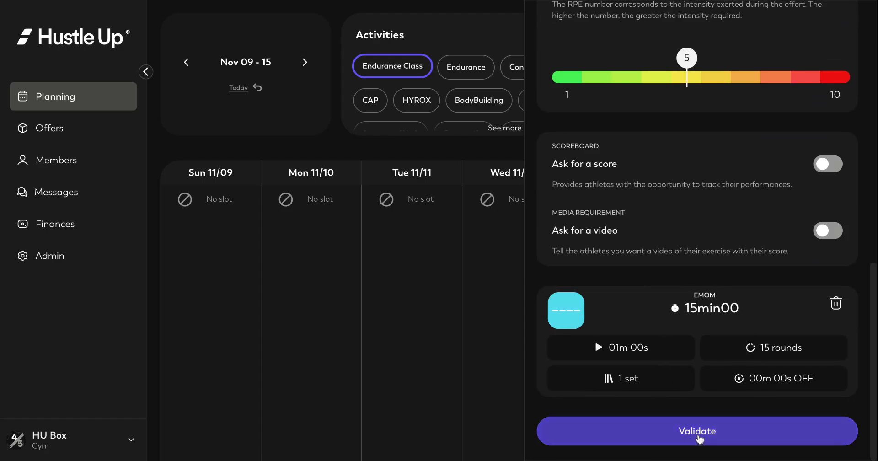
pyautogui.click(698, 438)
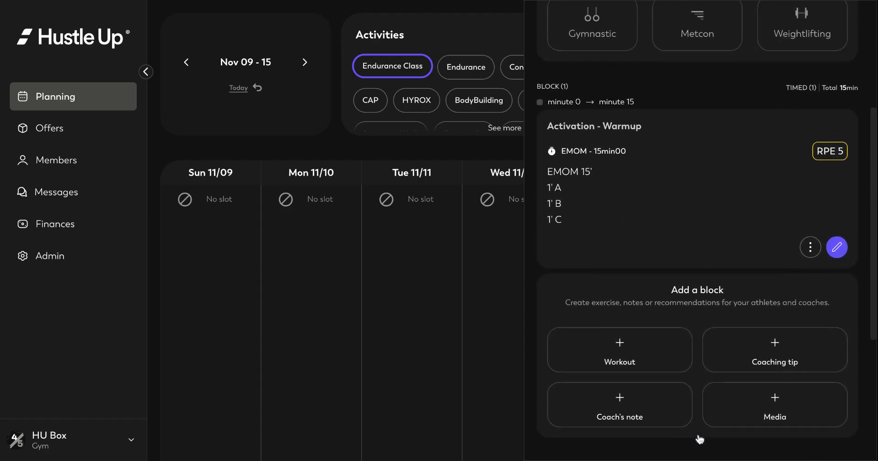
pyautogui.scroll(2, 700, 438)
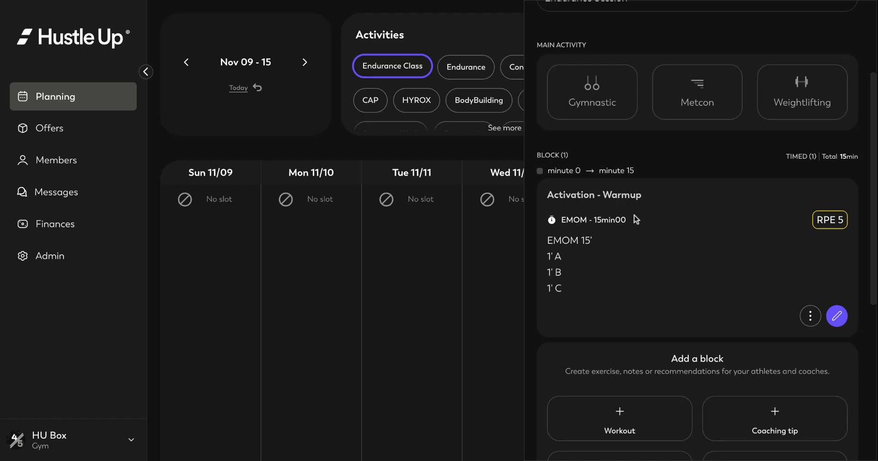
pyautogui.scroll(-4, 635, 219)
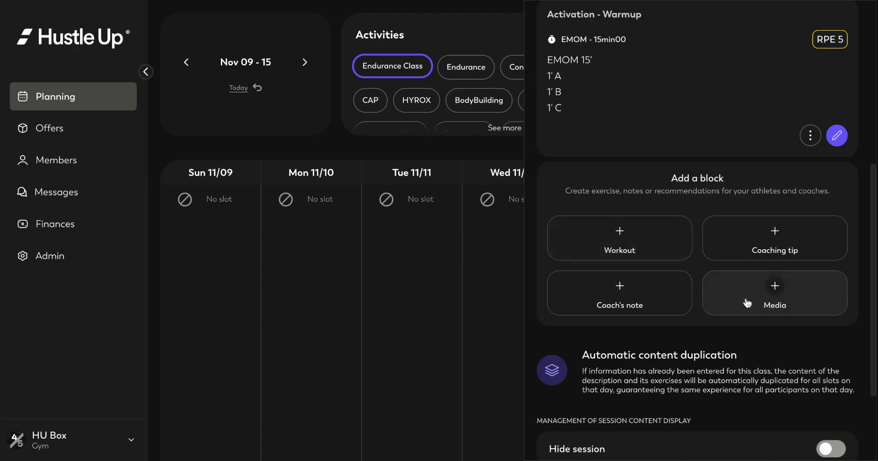
# - Add an Other-type exercise named 'Endurance workout' lasting 40 minutes
pyautogui.click(608, 240)
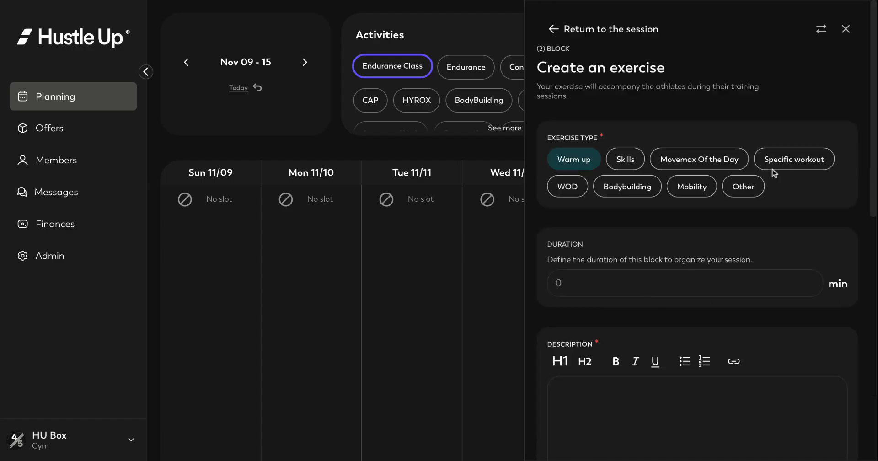
pyautogui.click(743, 188)
pyautogui.click(680, 215)
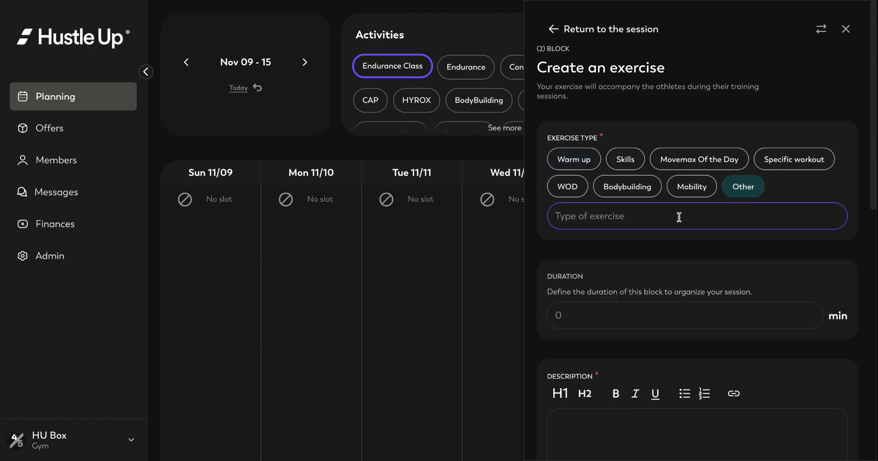
pyautogui.write('Endurance workout')
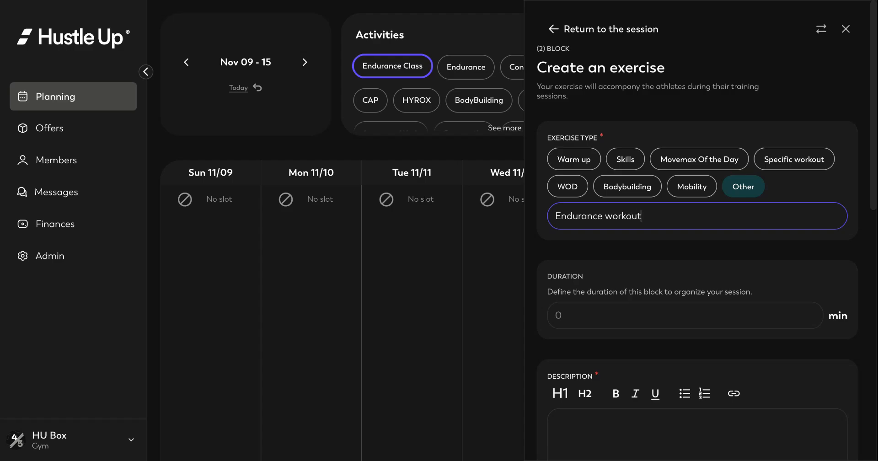
pyautogui.click(597, 321)
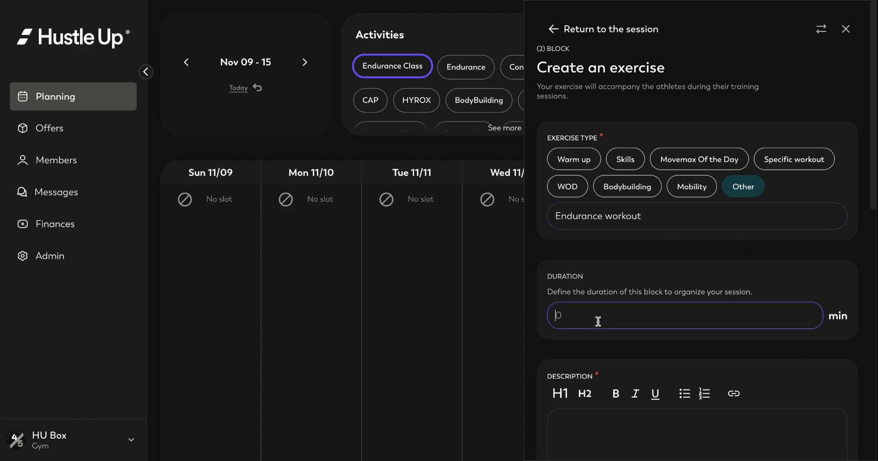
pyautogui.write('40')
# - Describe it as 'For time, Team of 3': 5000m RowErg, 200 Calories Echo Bike, 3000m SkiErg
pyautogui.scroll(-3, 805, 345)
pyautogui.click(688, 297)
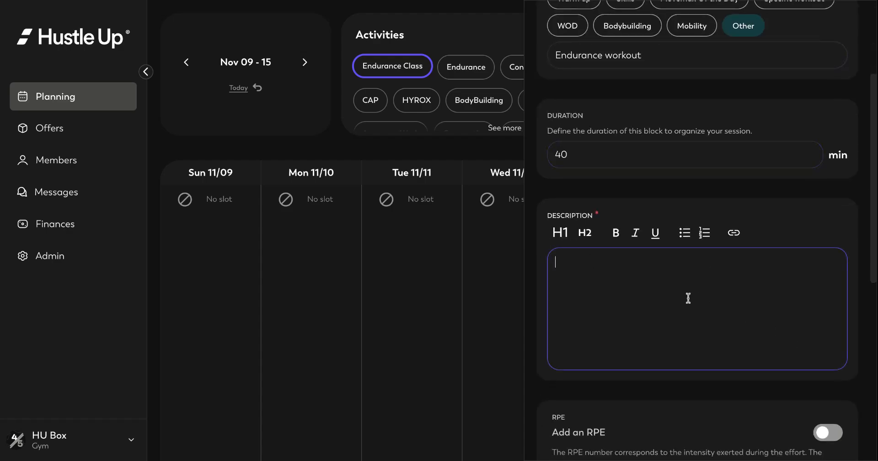
pyautogui.write('For time')
pyautogui.write(', Team of 2')
pyautogui.press('Return')
pyautogui.press('Return')
pyautogui.write('5000')
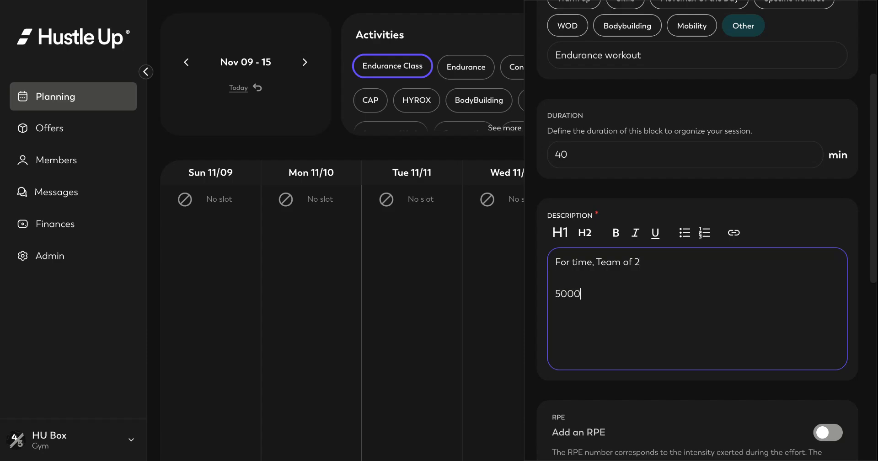
pyautogui.write('m RowErg ')
pyautogui.write('200')
pyautogui.write(' Calories Ec')
pyautogui.write('ho Bike ')
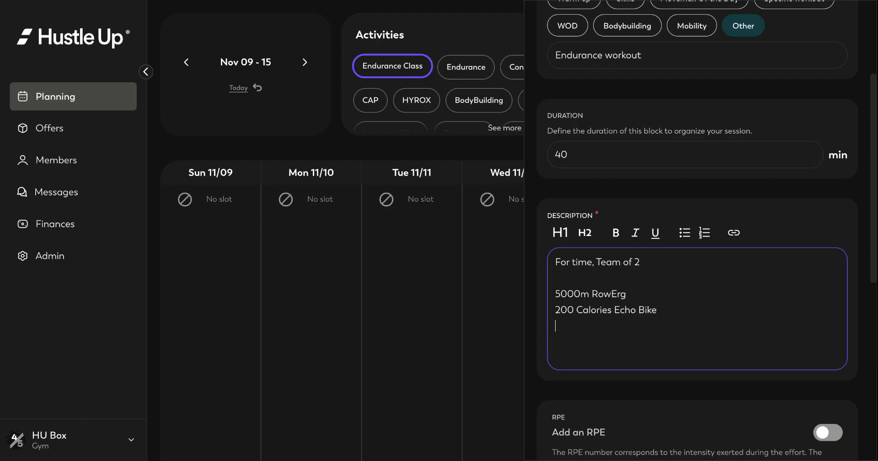
pyautogui.write('3000m SkiErg')
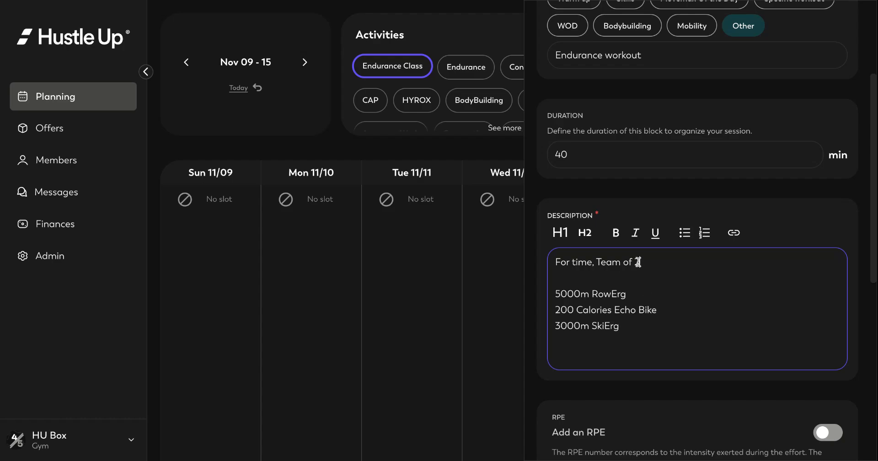
pyautogui.press('BackSpace')
pyautogui.write('3')
pyautogui.click(638, 327)
pyautogui.press('Return')
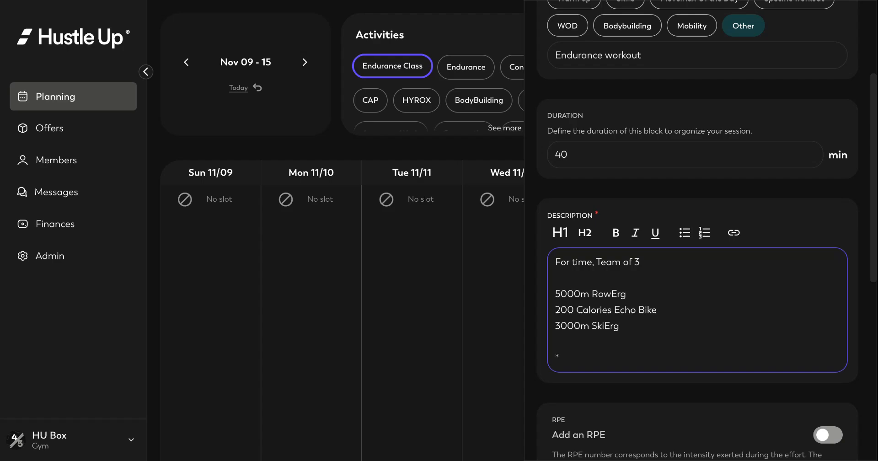
pyautogui.write('*One works at a time')
# - Add notes '*One athlete works at a time' and '**Each switch, the whole team does 2 Shuttle Runs together'
pyautogui.click(575, 359)
pyautogui.write('athlete')
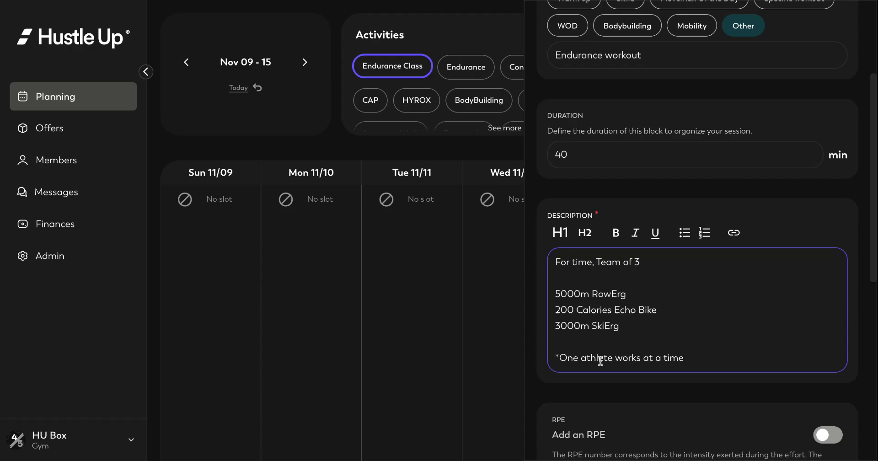
pyautogui.click(686, 358)
pyautogui.press('Return')
pyautogui.write('**')
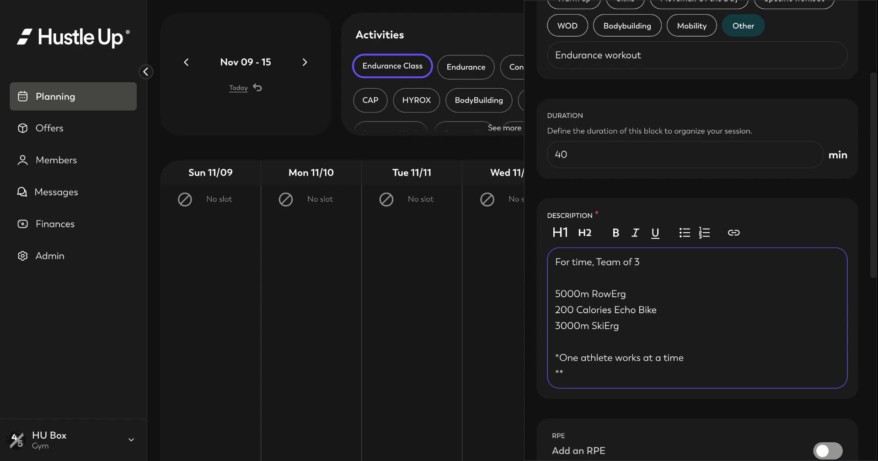
pyautogui.write('Each time you switch')
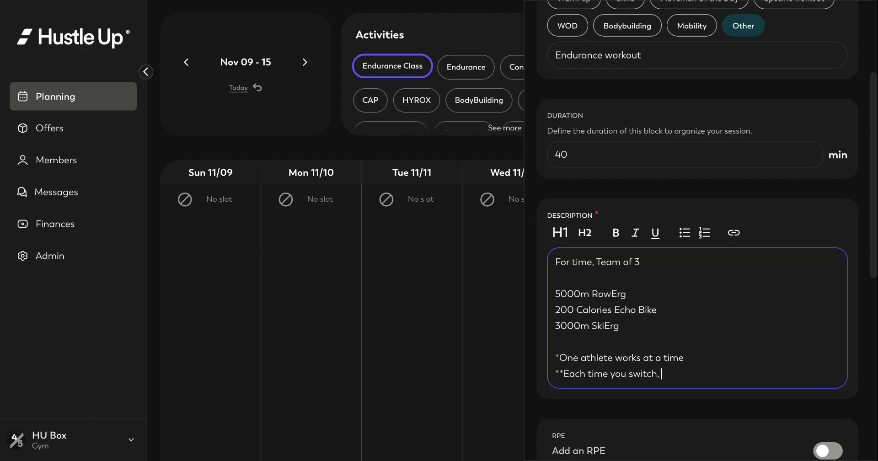
pyautogui.write(', yo')
pyautogui.press('BackSpace')
pyautogui.write('the')
pyautogui.press('BackSpace')
pyautogui.press('BackSpace')
pyautogui.press('BackSpace')
pyautogui.write('the whole mo')
pyautogui.press('BackSpace')
pyautogui.write('ust do 2 Shuttle')
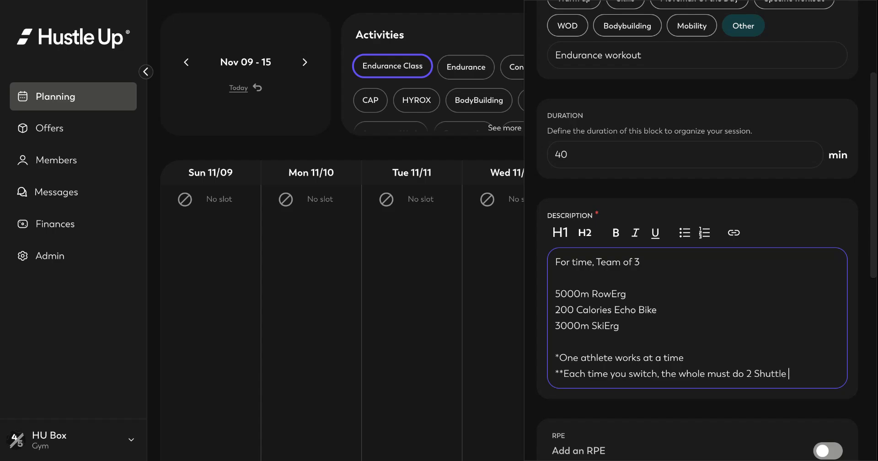
pyautogui.write(' Runs together.')
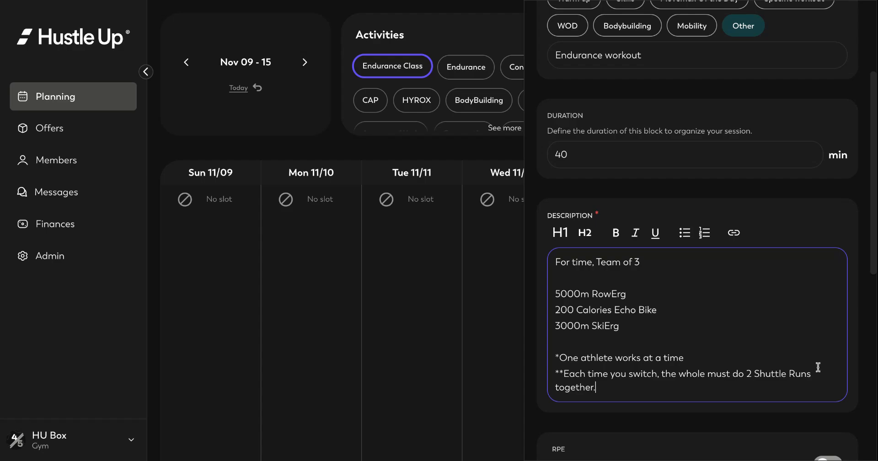
pyautogui.click(561, 154)
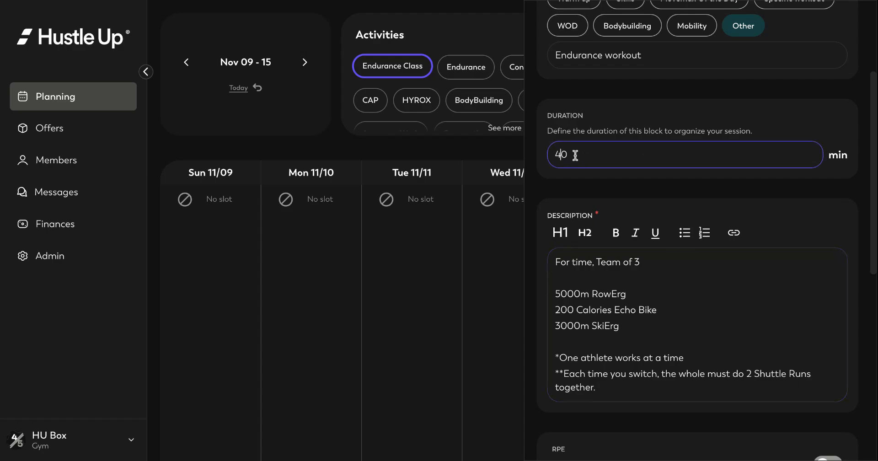
# - Change the duration to 45 minutes and add an RPE of 9
pyautogui.press('Delete')
pyautogui.click(680, 191)
pyautogui.scroll(-2, 681, 191)
pyautogui.scroll(-4, 681, 192)
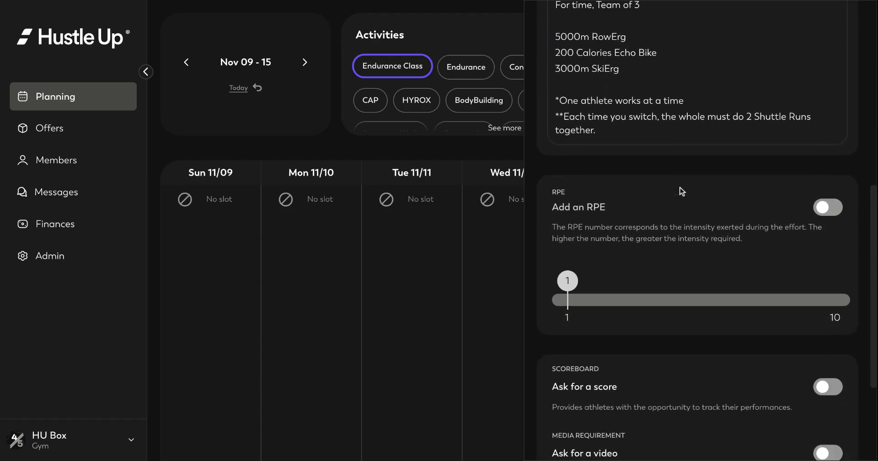
pyautogui.click(835, 195)
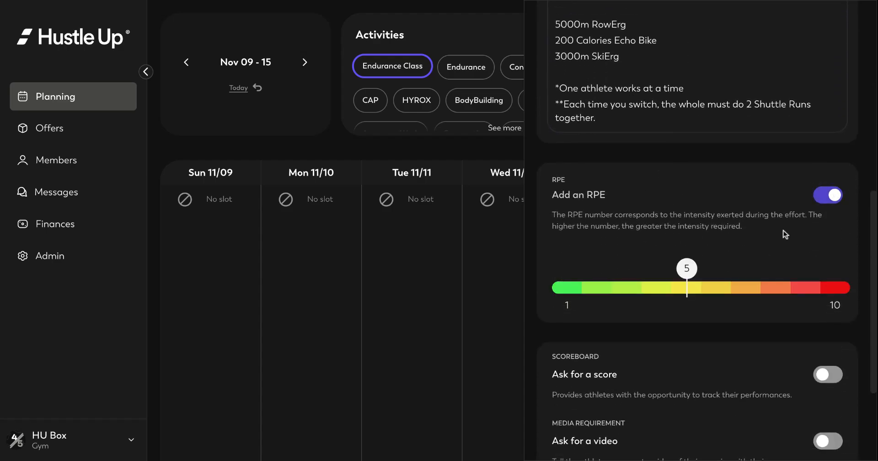
pyautogui.click(805, 288)
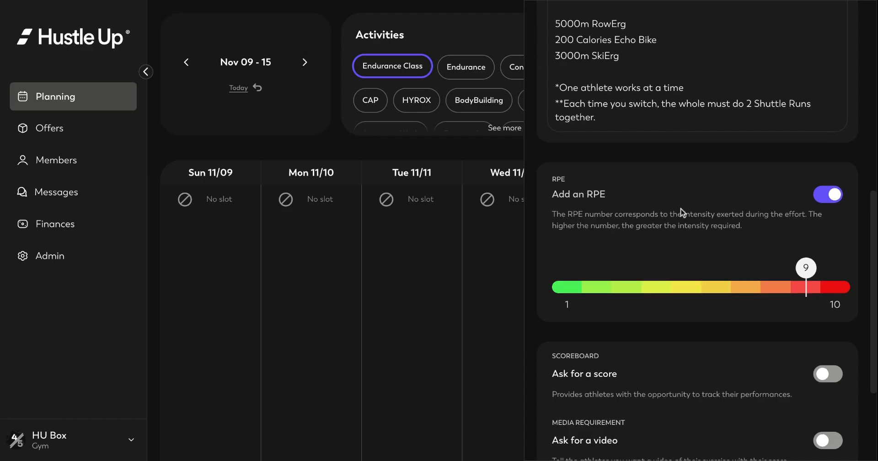
# - Ask athletes for a FOR TIME (min:sec) score
pyautogui.scroll(-2, 689, 213)
pyautogui.click(829, 269)
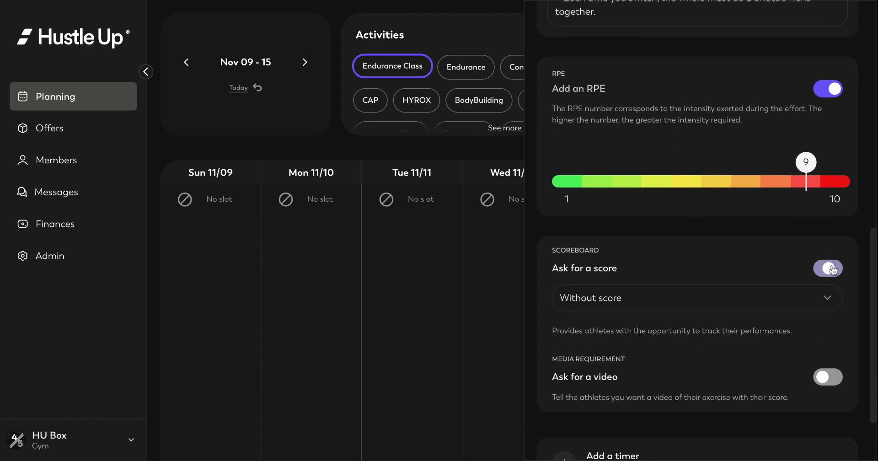
pyautogui.click(628, 297)
pyautogui.click(616, 366)
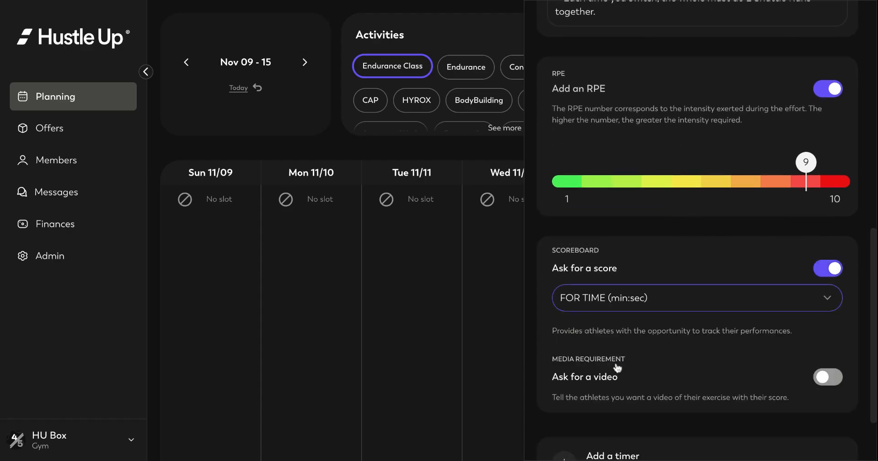
pyautogui.scroll(-2, 653, 354)
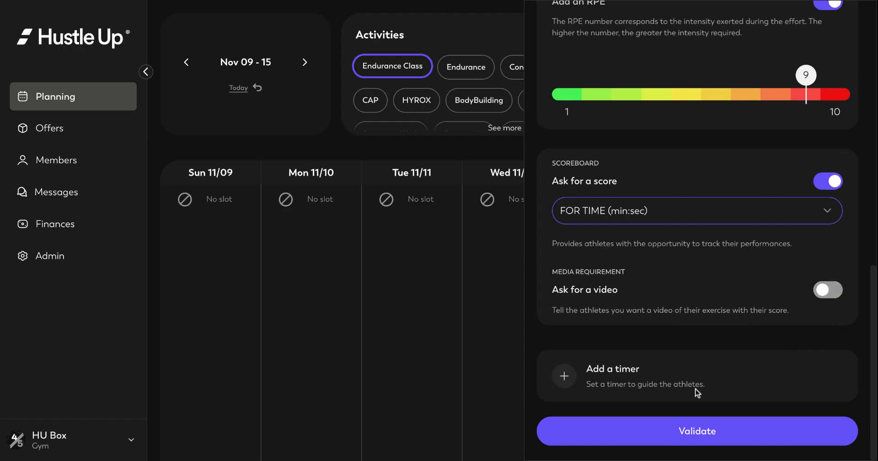
# - Add a Limitless FOR TIME timer to the Endurance workout exercise
pyautogui.click(564, 377)
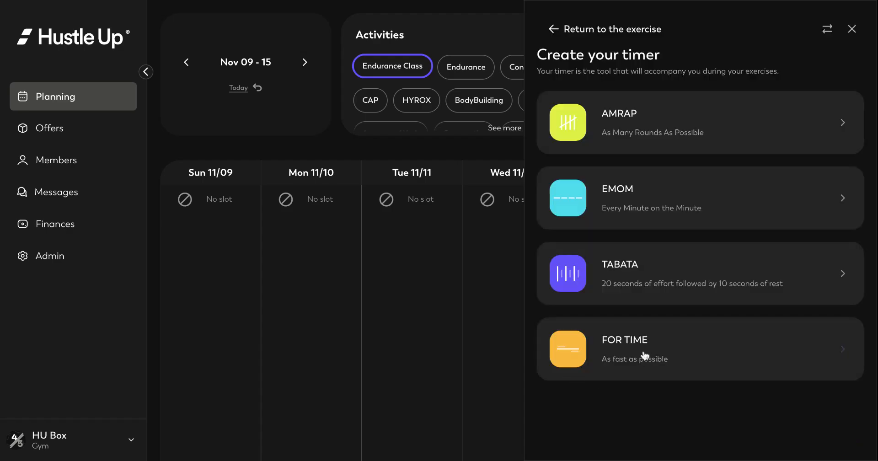
pyautogui.click(630, 348)
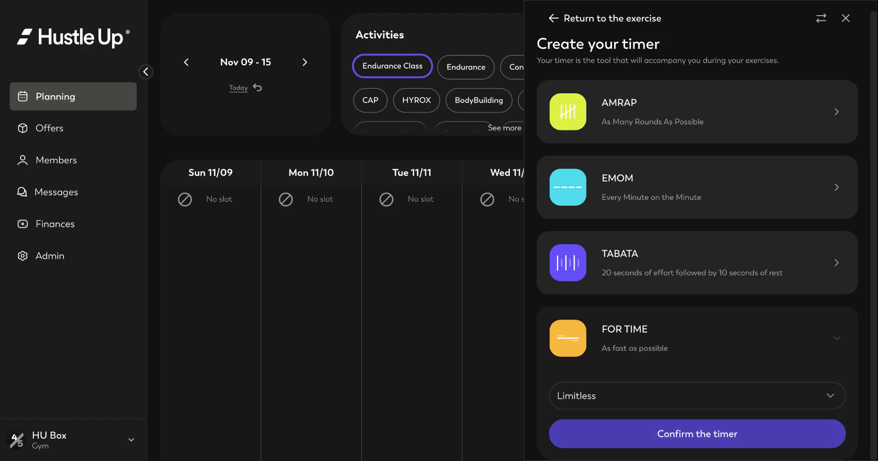
pyautogui.click(697, 433)
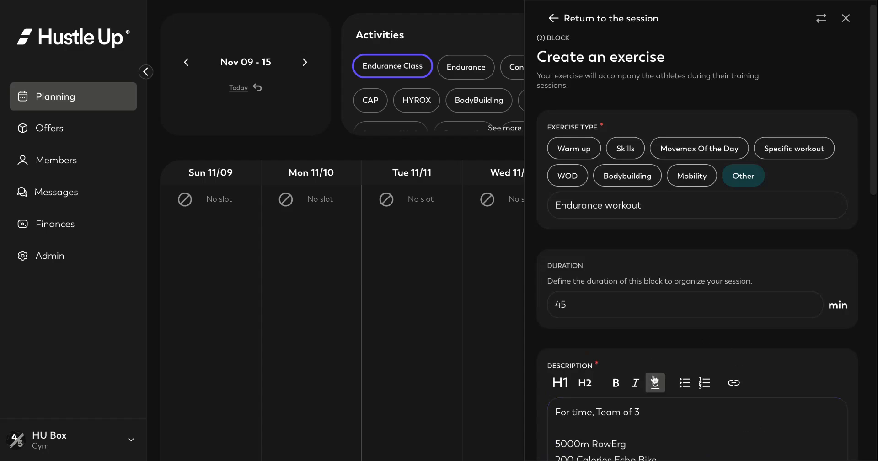
pyautogui.scroll(-3, 654, 382)
# - Make the 'For time, Team of 3' description line bold
pyautogui.click(649, 320)
pyautogui.tripleClick(642, 273)
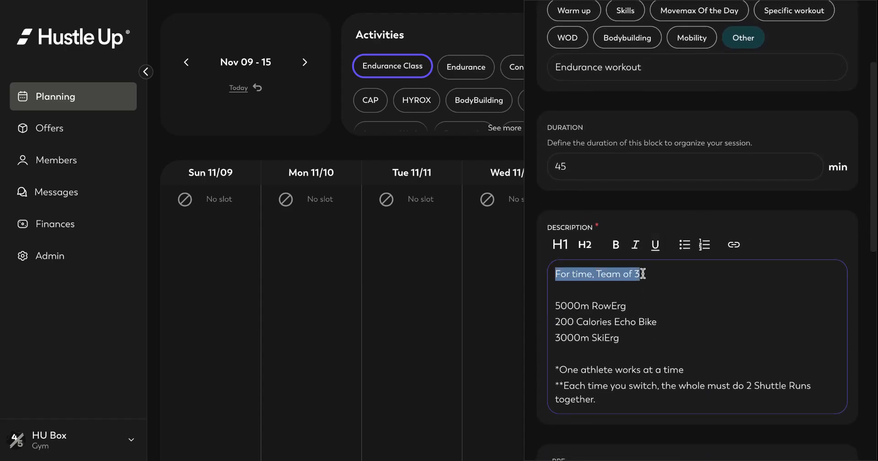
pyautogui.click(616, 244)
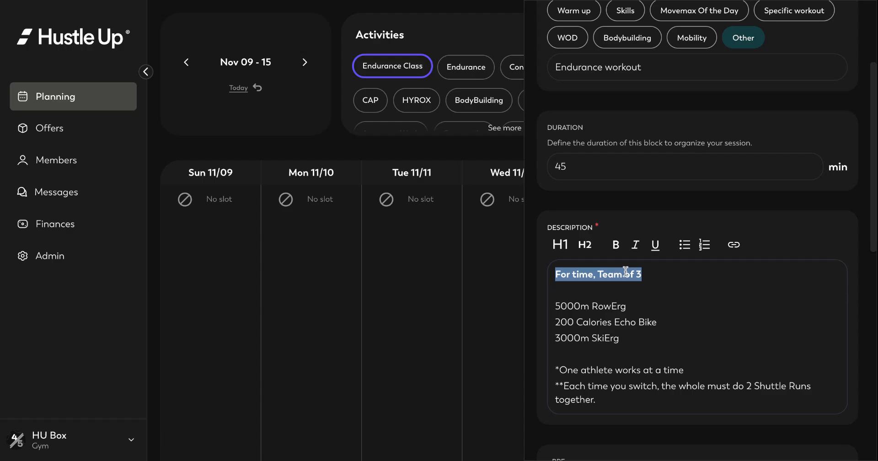
pyautogui.click(752, 308)
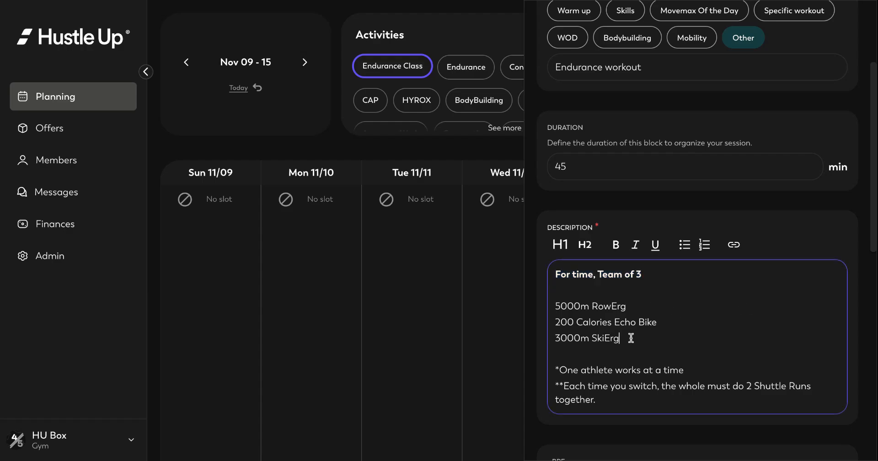
# - Italicize the RowErg, Echo Bike and SkiErg lines and validate the Endurance workout block
pyautogui.moveTo(631, 337); pyautogui.dragTo(511, 295)
pyautogui.click(511, 295)
pyautogui.moveTo(618, 343); pyautogui.dragTo(553, 304)
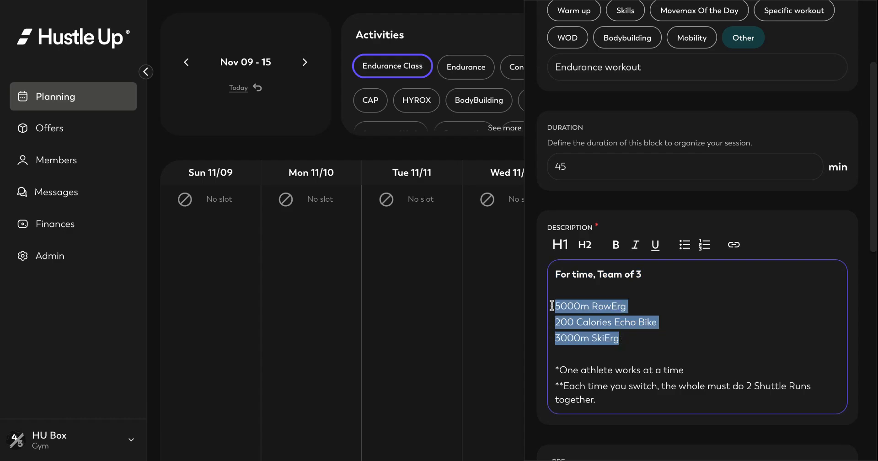
pyautogui.click(639, 247)
pyautogui.click(752, 368)
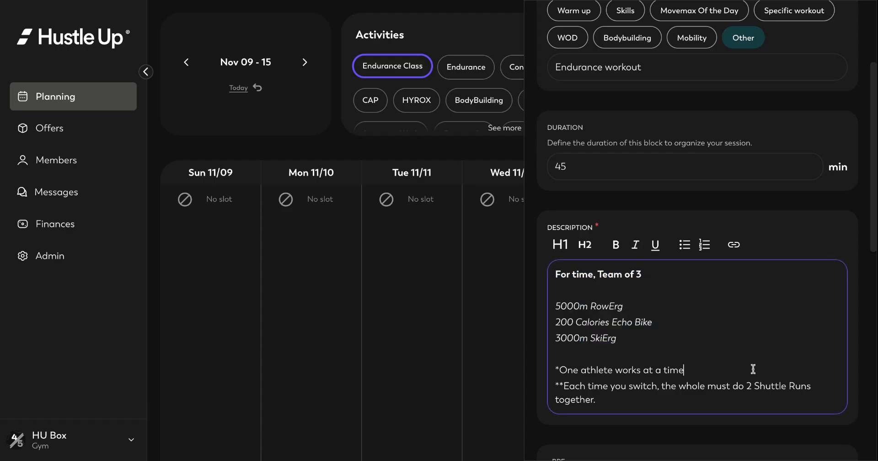
pyautogui.scroll(-10, 752, 368)
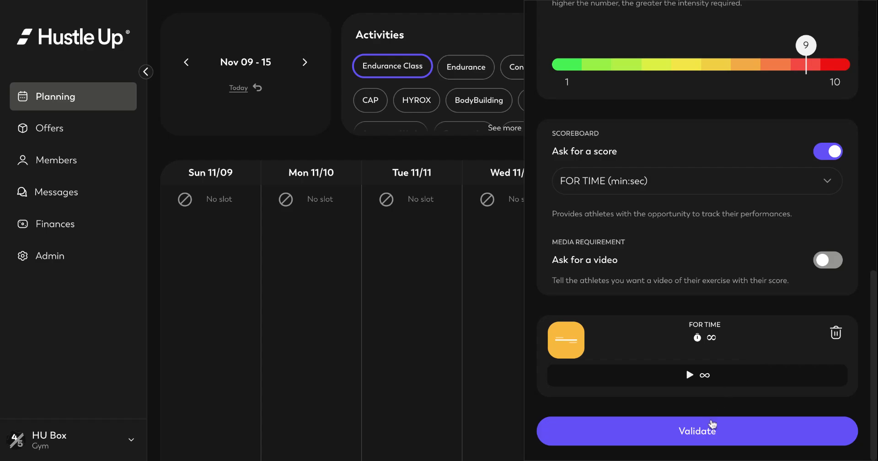
pyautogui.click(712, 424)
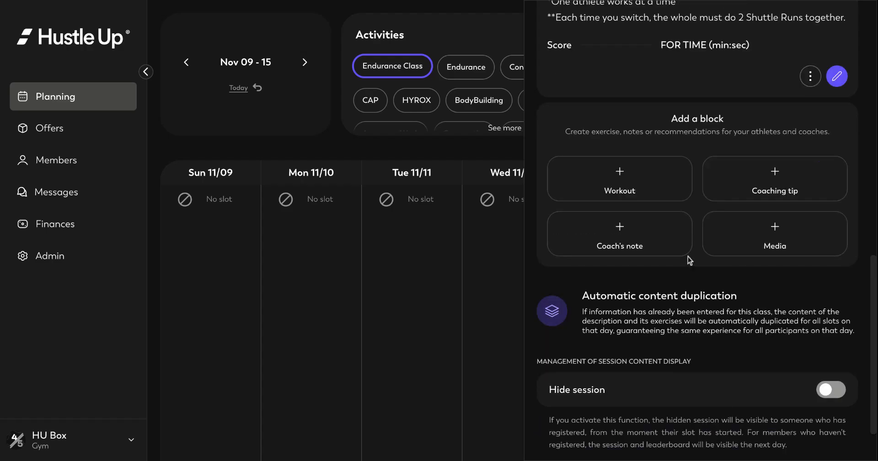
pyautogui.scroll(10, 687, 256)
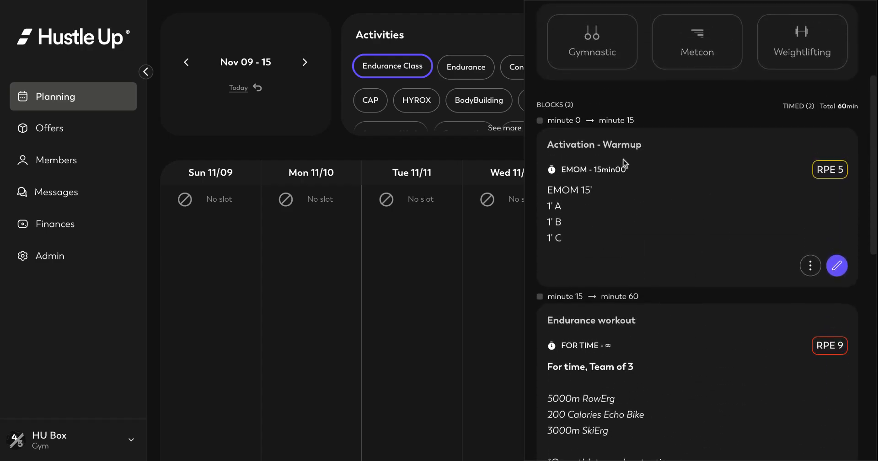
# - Bold the 'EMOM 15'' line in the Activation - Warmup block and validate it
pyautogui.click(837, 267)
pyautogui.scroll(-3, 601, 317)
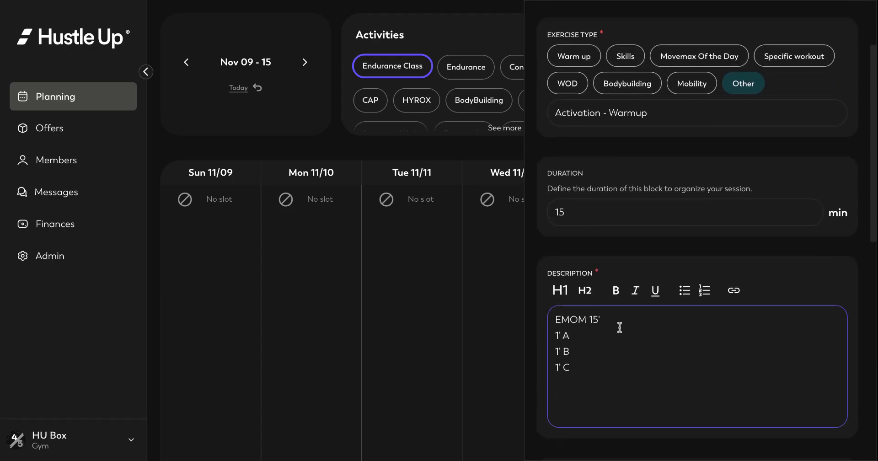
pyautogui.tripleClick(604, 319)
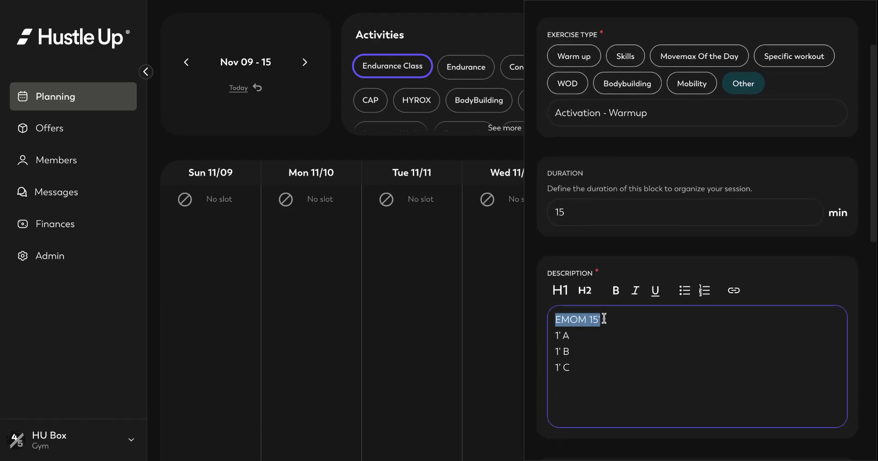
pyautogui.click(617, 294)
pyautogui.click(654, 365)
pyautogui.scroll(-10, 654, 364)
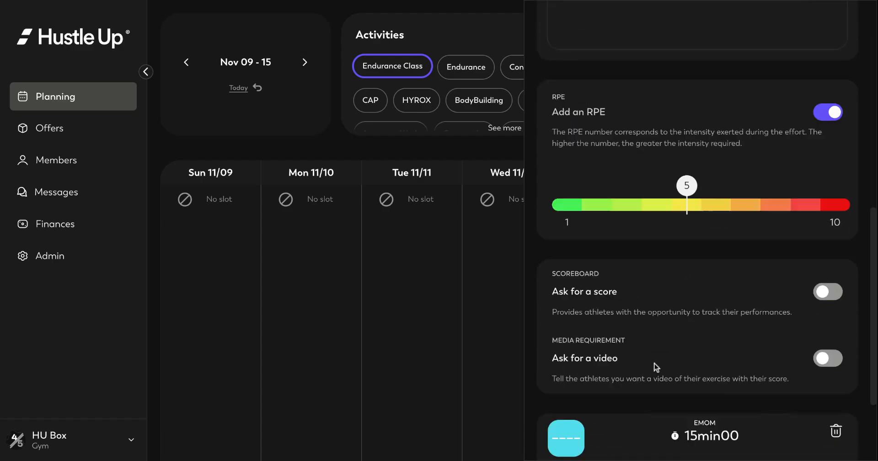
pyautogui.click(706, 438)
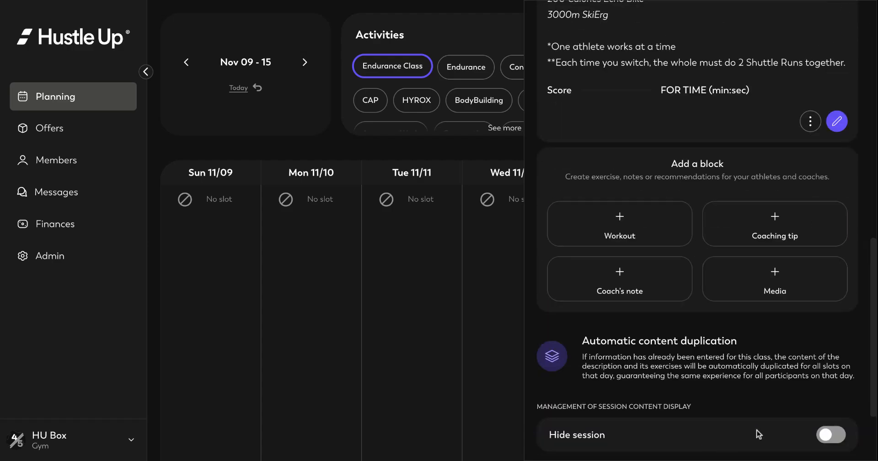
# - Save the Endurance Session so it appears under Fri 11/14
pyautogui.scroll(-1, 730, 336)
pyautogui.scroll(-2, 730, 336)
pyautogui.click(697, 441)
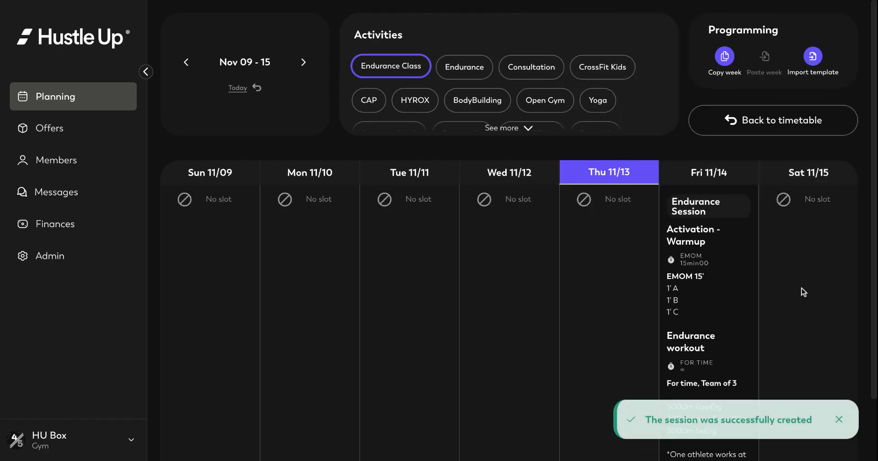
# - Review the Friday session, then go back to the Nov 09–15 timetable
pyautogui.scroll(-2, 802, 290)
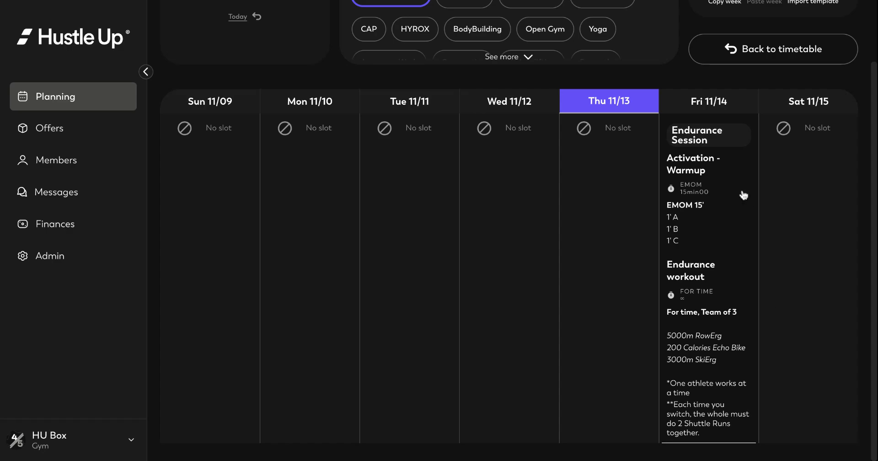
pyautogui.scroll(3, 731, 188)
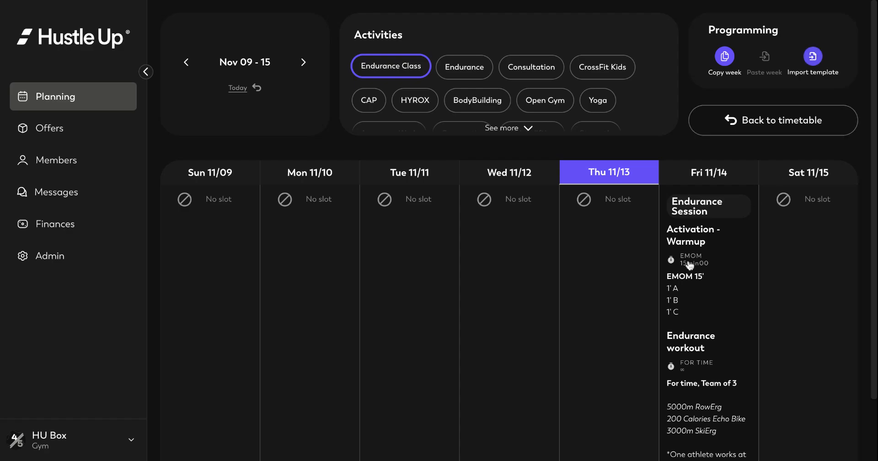
pyautogui.click(749, 121)
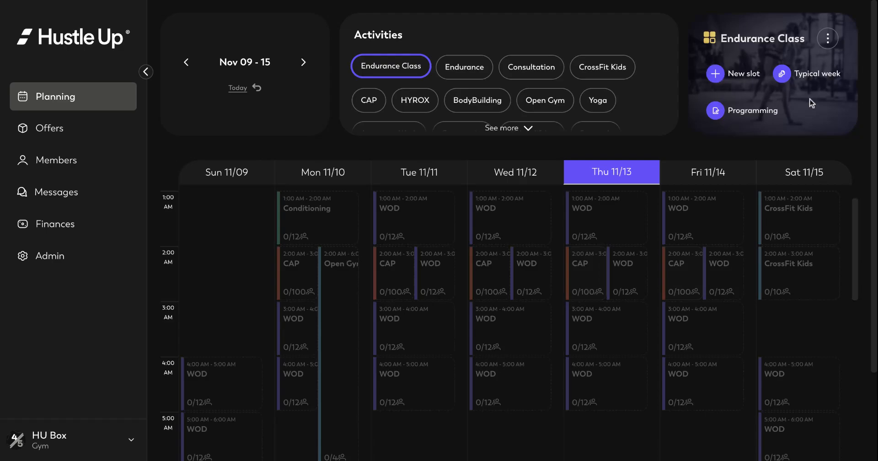
pyautogui.click(817, 74)
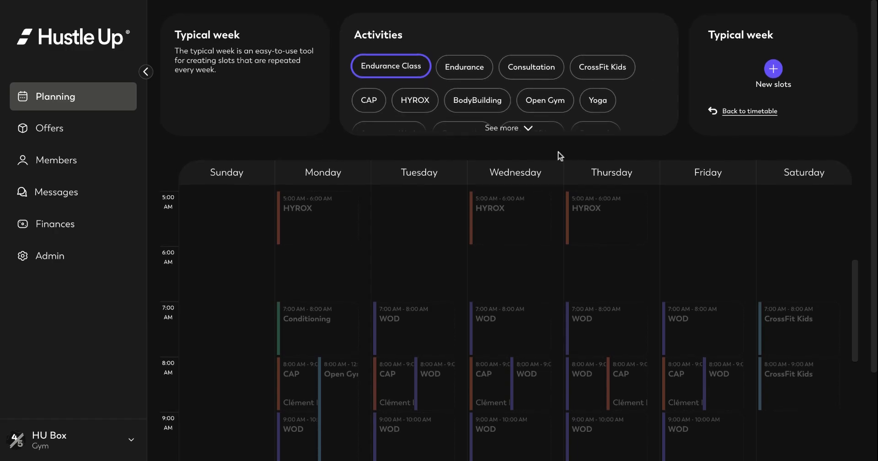
pyautogui.click(725, 112)
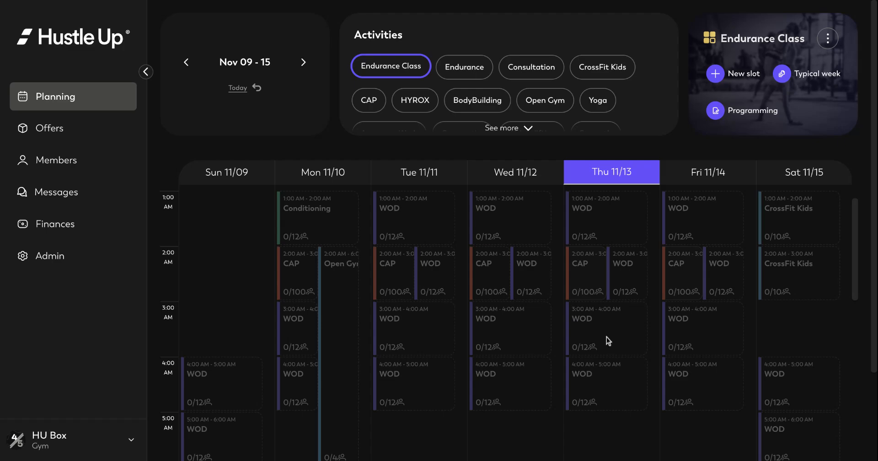
pyautogui.scroll(-6, 725, 345)
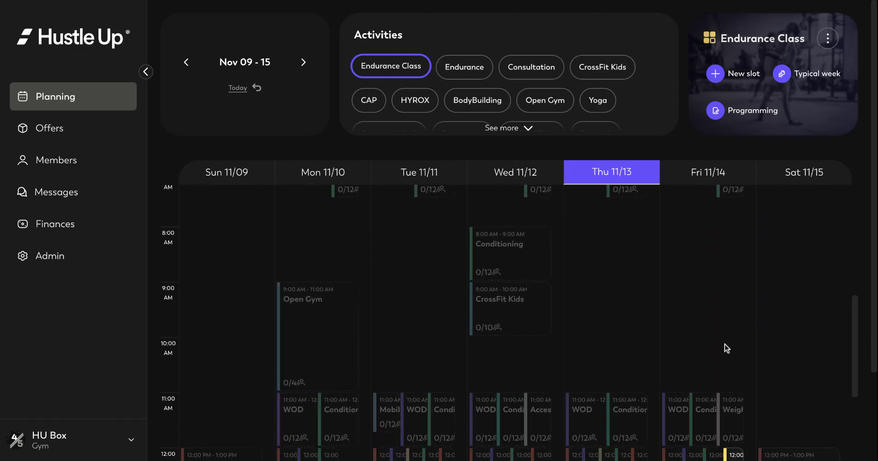
pyautogui.scroll(-3, 726, 348)
pyautogui.moveTo(728, 343)
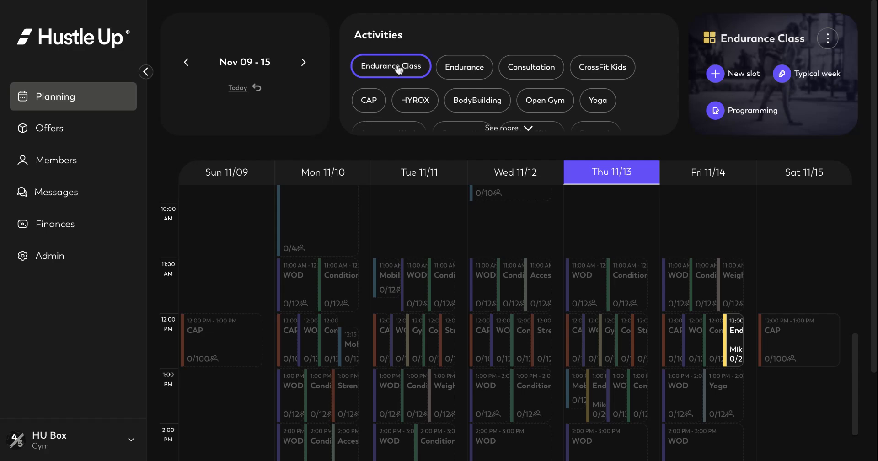
pyautogui.click(526, 77)
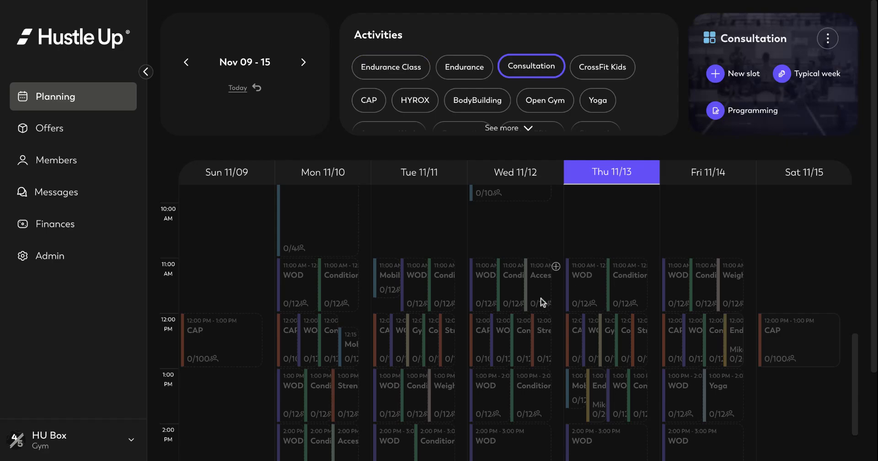
pyautogui.scroll(5, 513, 331)
pyautogui.scroll(-12, 513, 330)
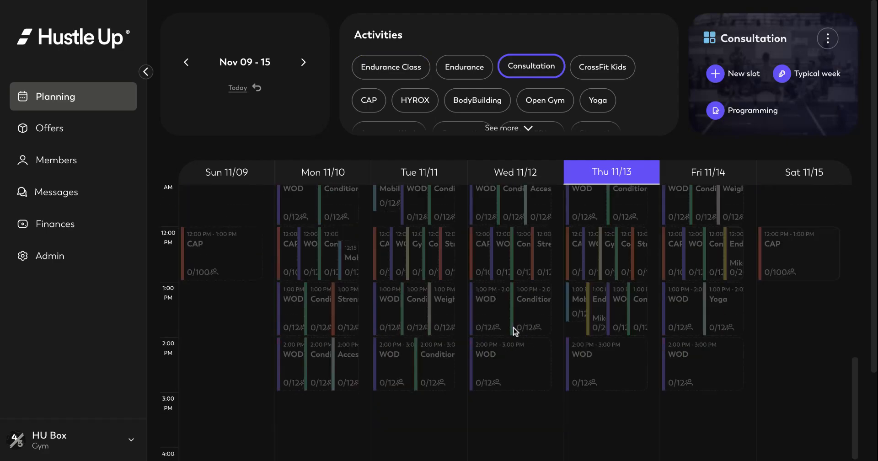
pyautogui.click(604, 75)
pyautogui.scroll(11, 530, 256)
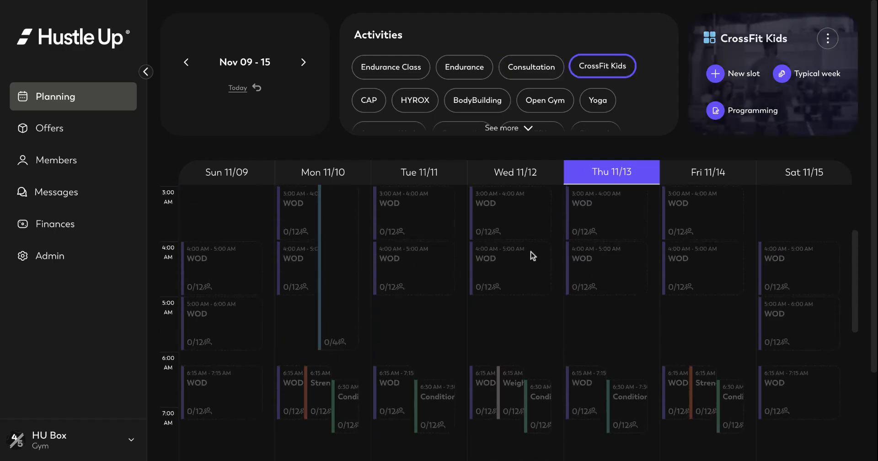
pyautogui.scroll(-1, 494, 303)
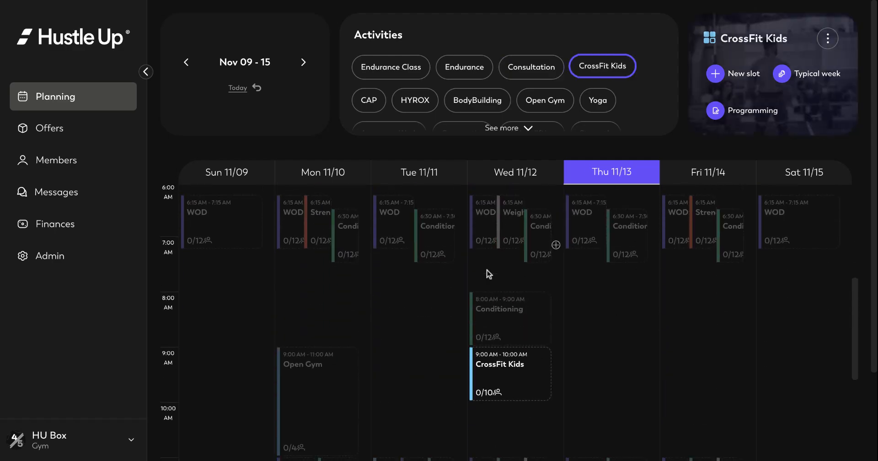
pyautogui.click(393, 74)
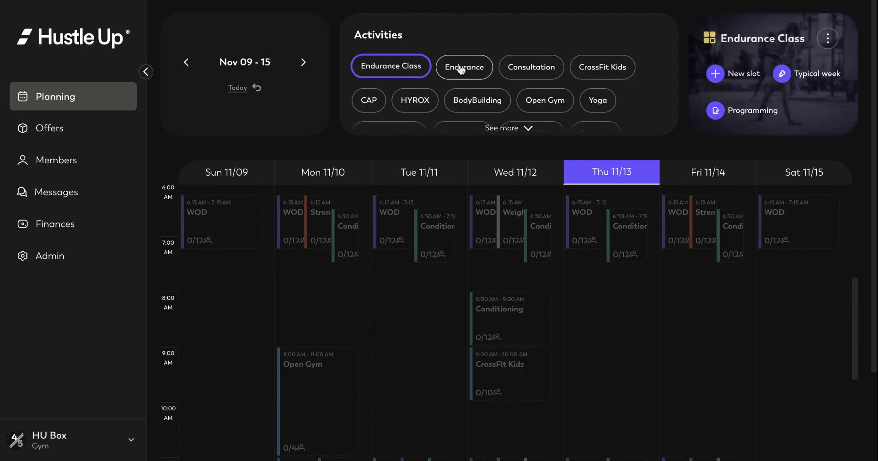